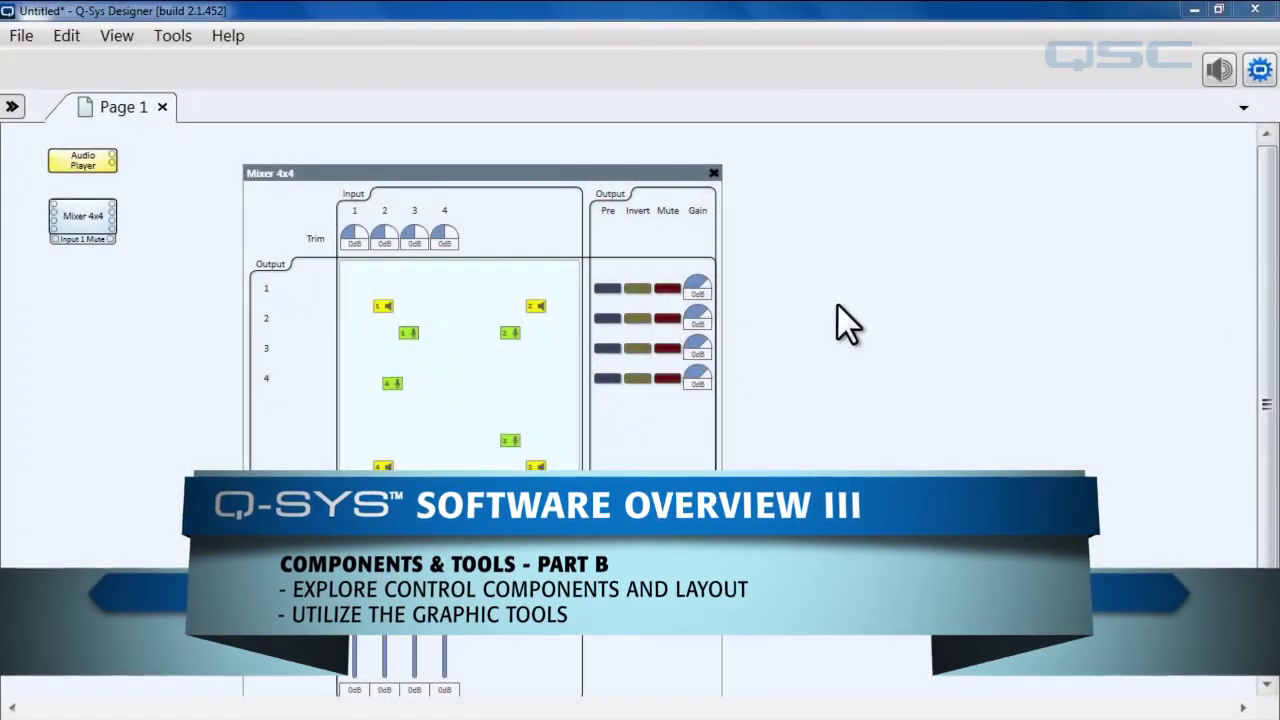
# Select the Mixer 4x4 and Audio Player blocks on the schematic page.
pyautogui.click(88, 214)
pyautogui.click(83, 155)
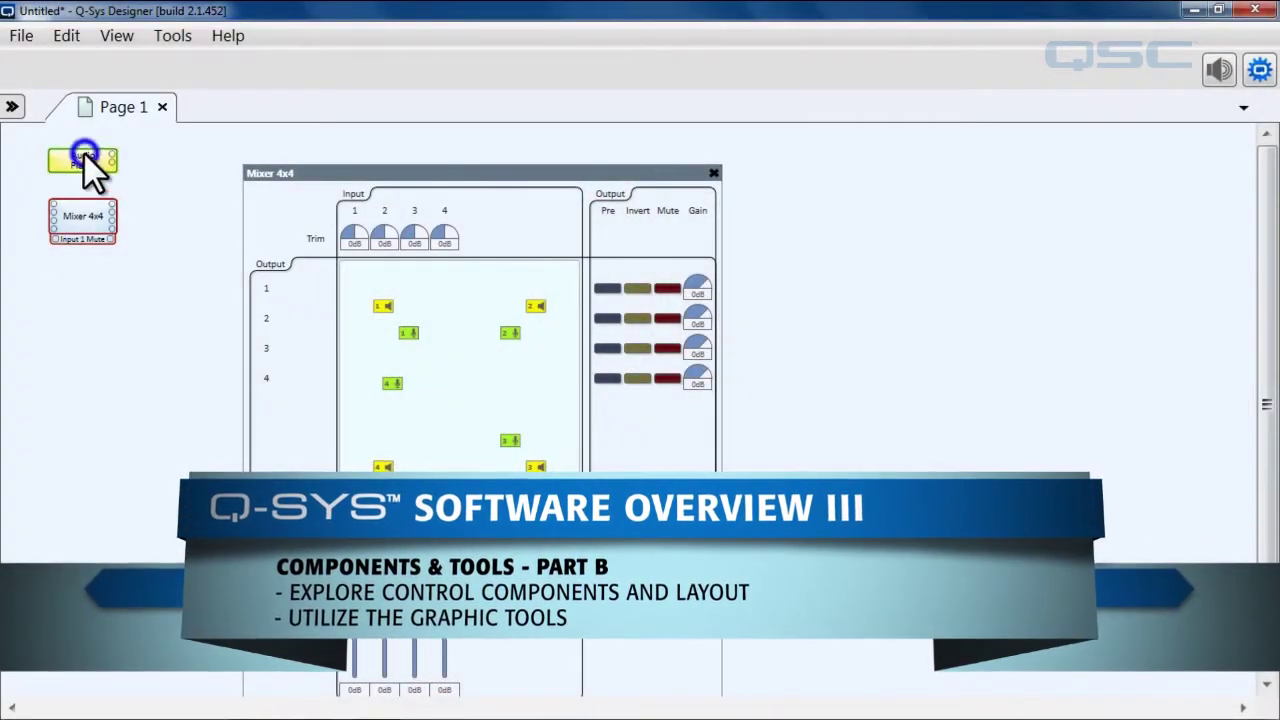
pyautogui.click(98, 218)
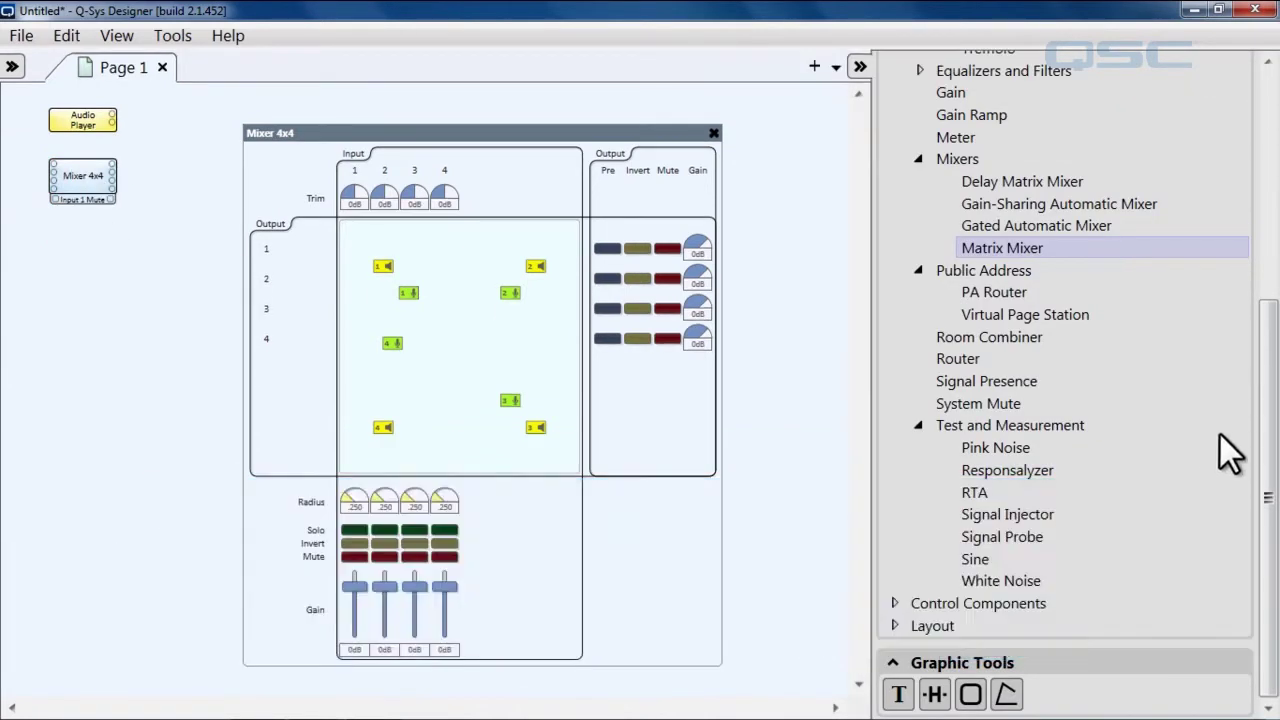
# Expand Control Components, browse Blinking LED and Control Script, then expand the Layout group.
pyautogui.doubleClick(927, 605)
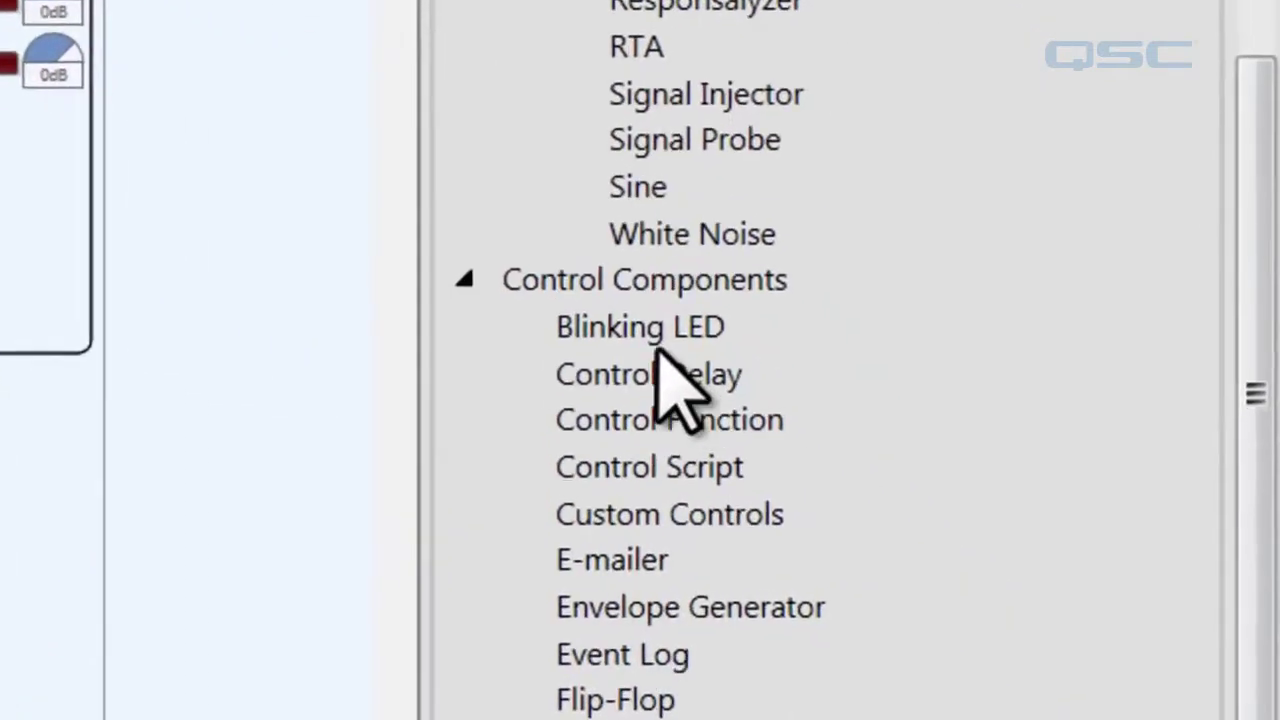
pyautogui.moveTo(1248, 262); pyautogui.dragTo(1265, 381)
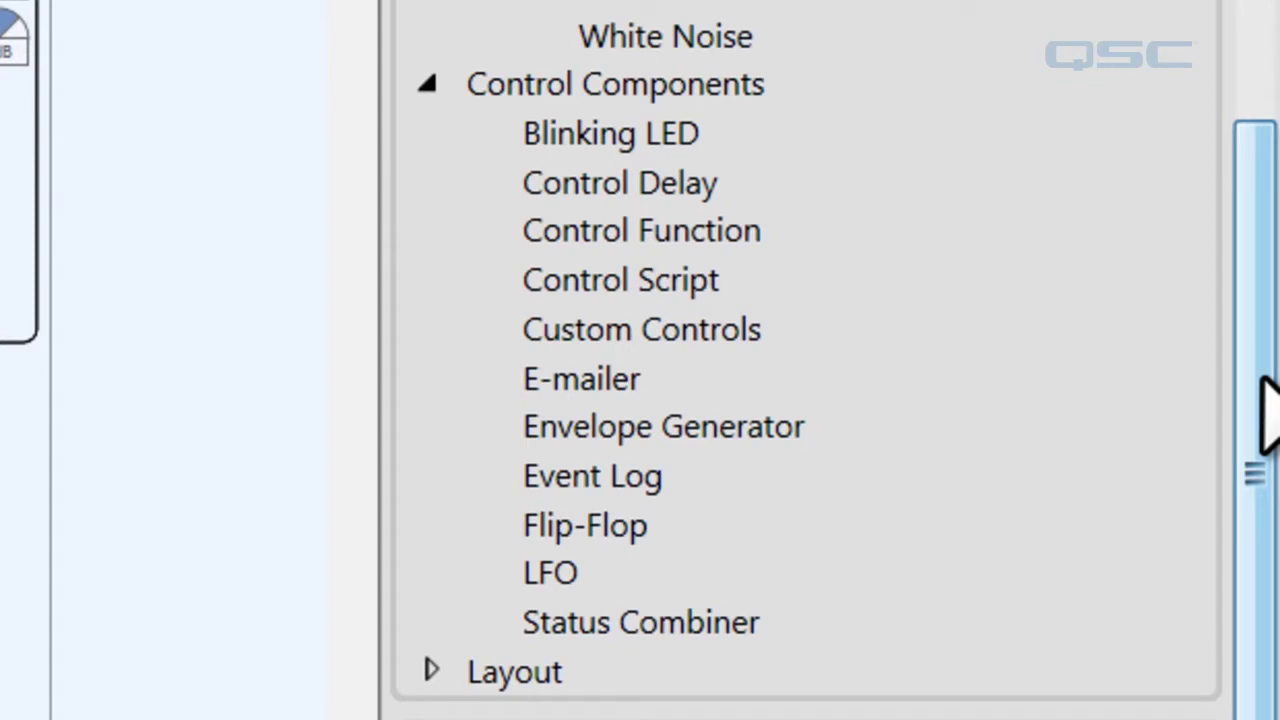
pyautogui.click(596, 136)
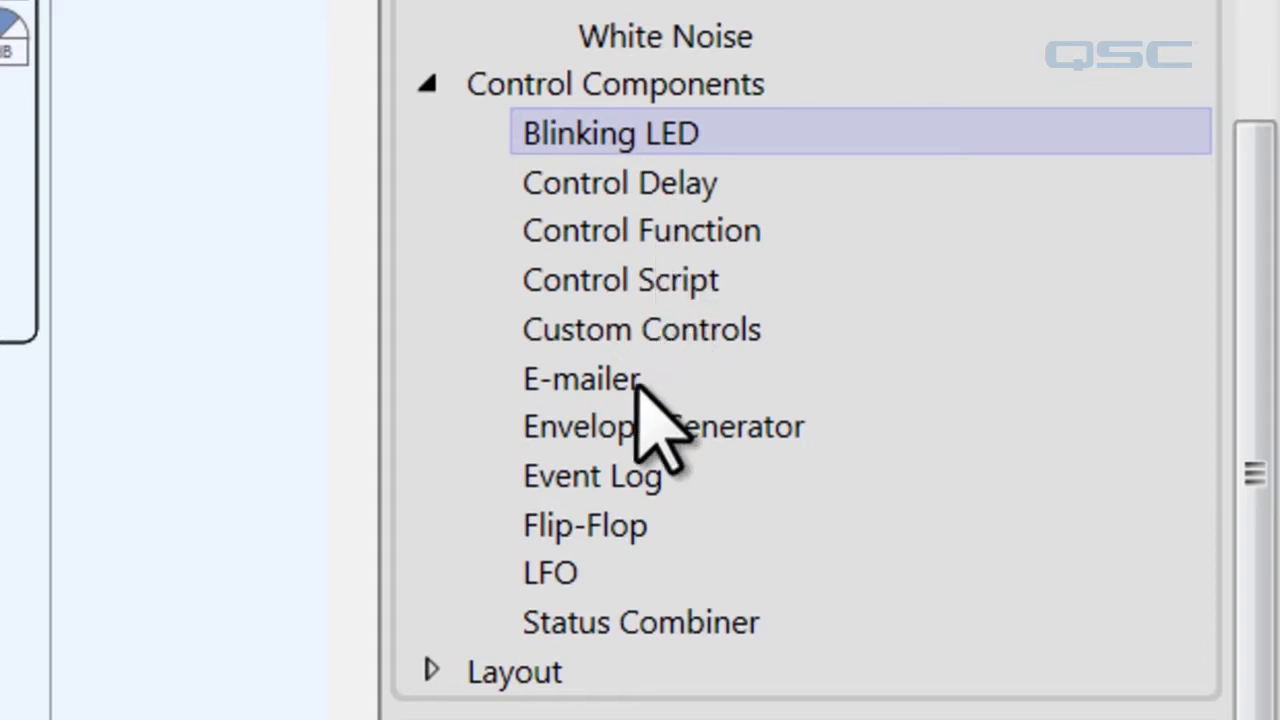
pyautogui.click(630, 282)
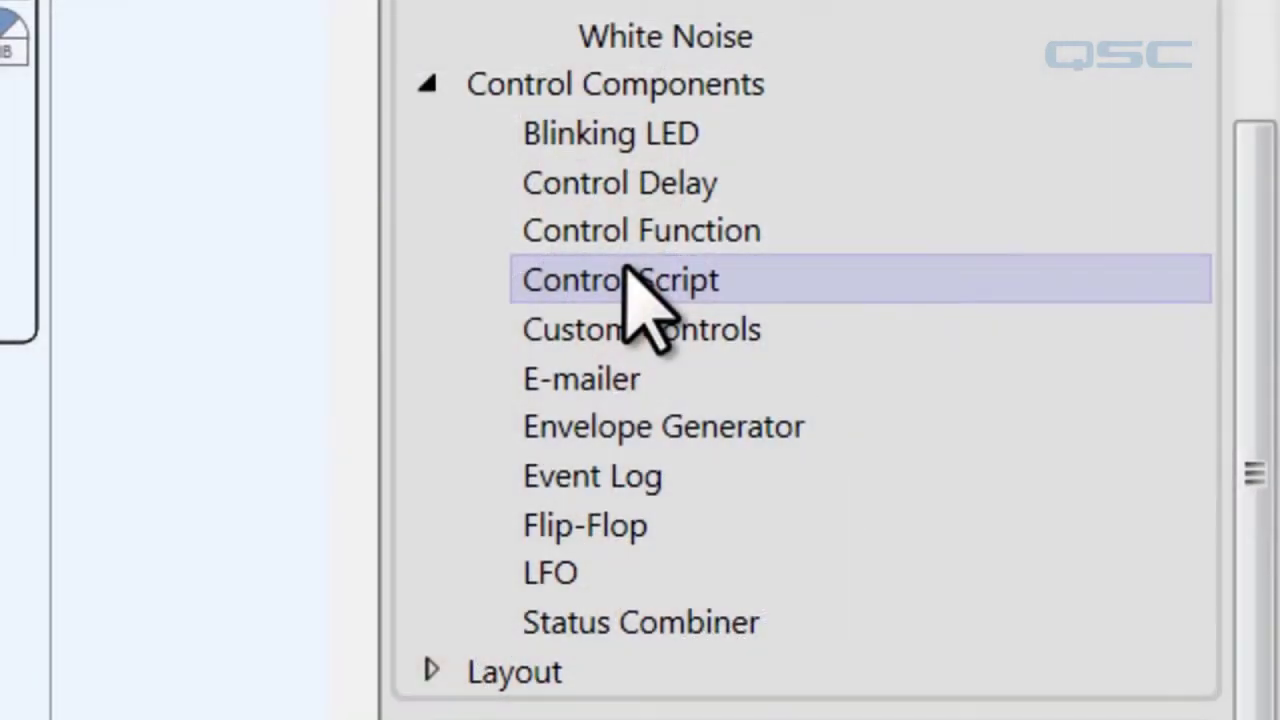
pyautogui.click(432, 670)
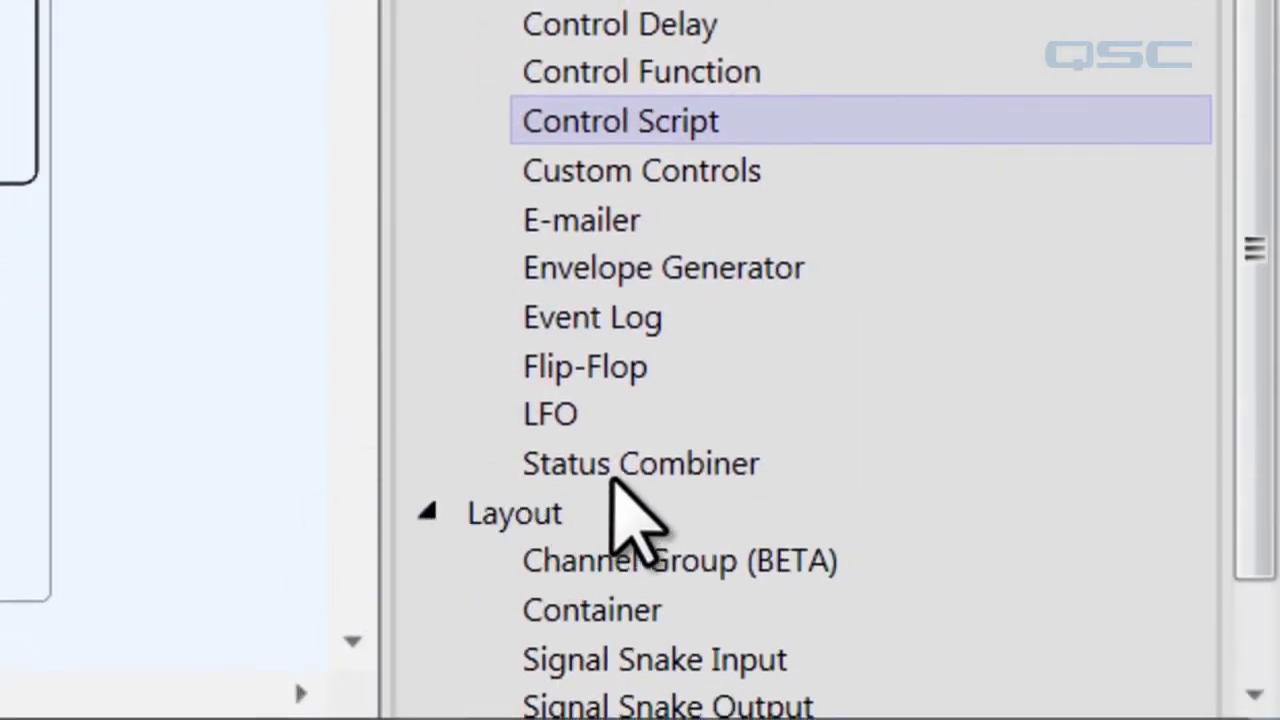
# Browse the Layout components Signal Snake Input, Signal Snake Output and Container.
pyautogui.scroll(-2, 615, 480)
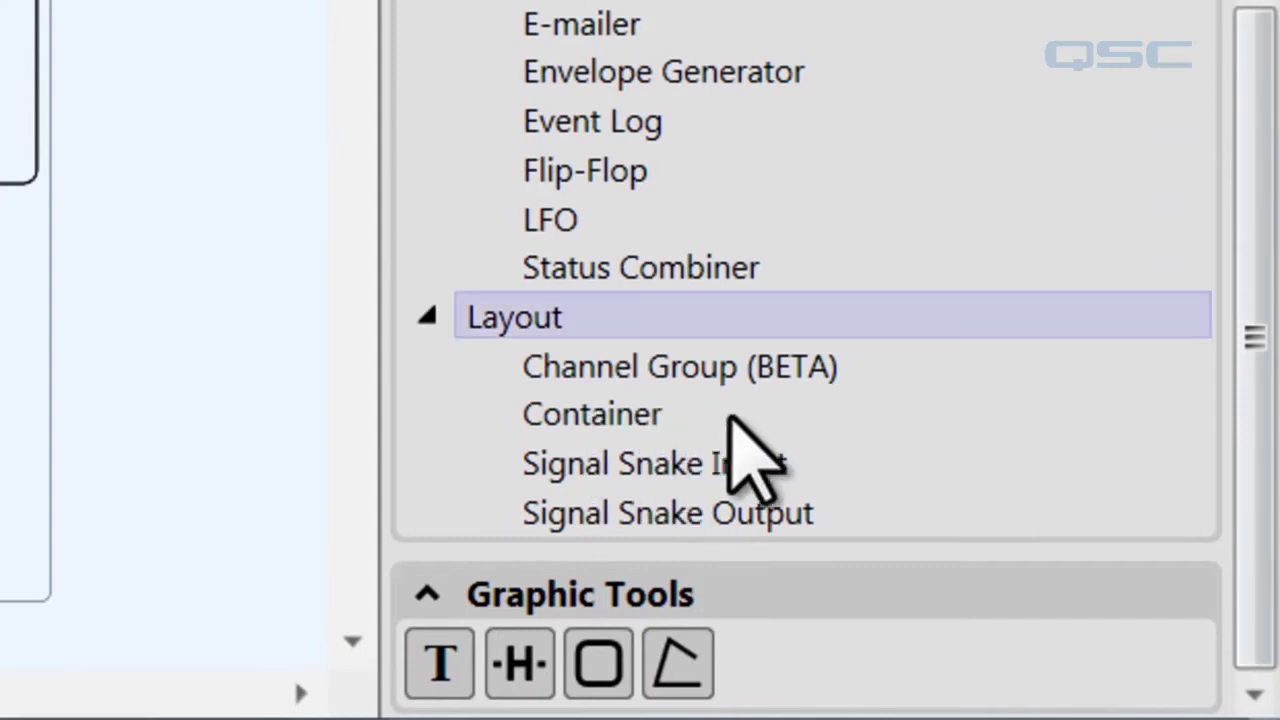
pyautogui.click(585, 466)
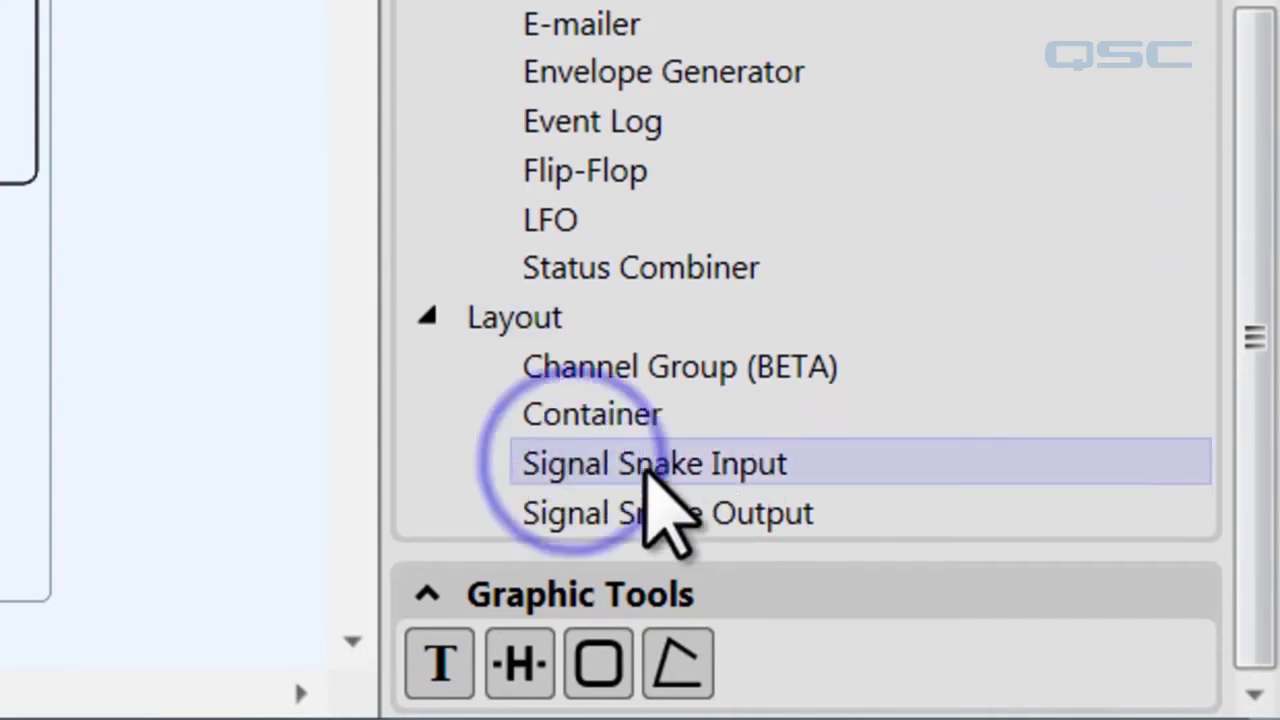
pyautogui.click(598, 512)
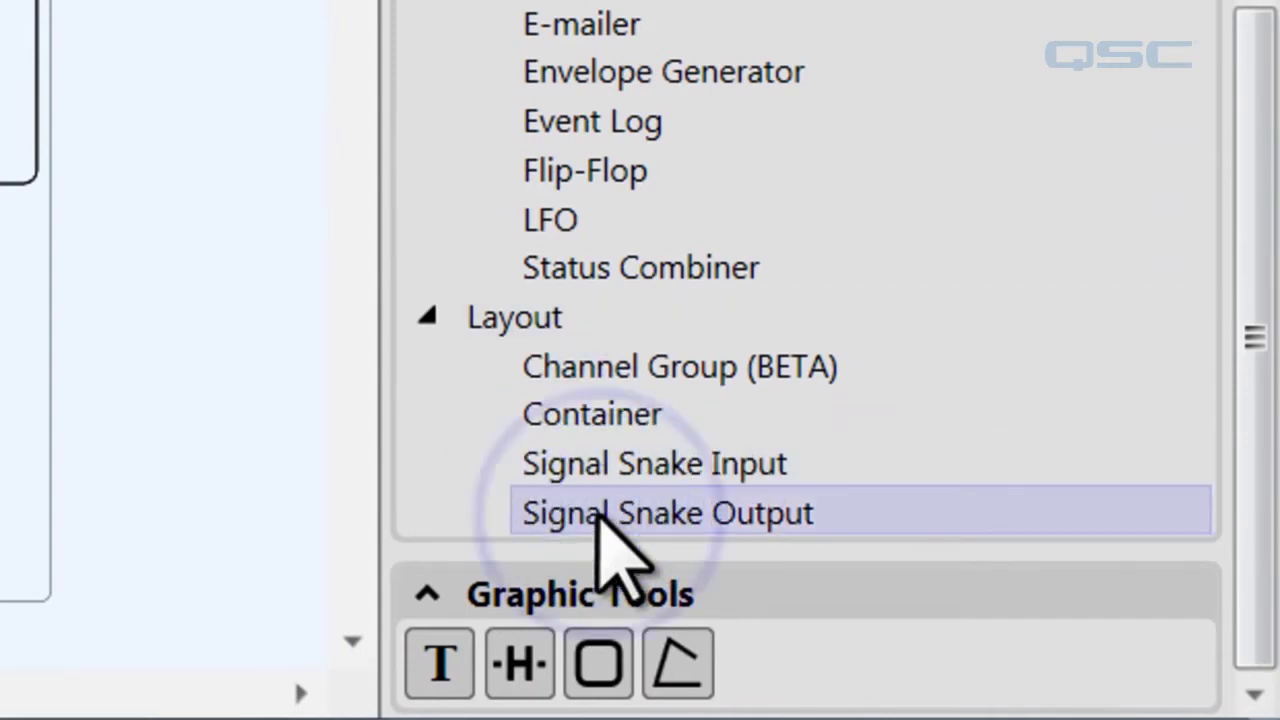
pyautogui.click(574, 412)
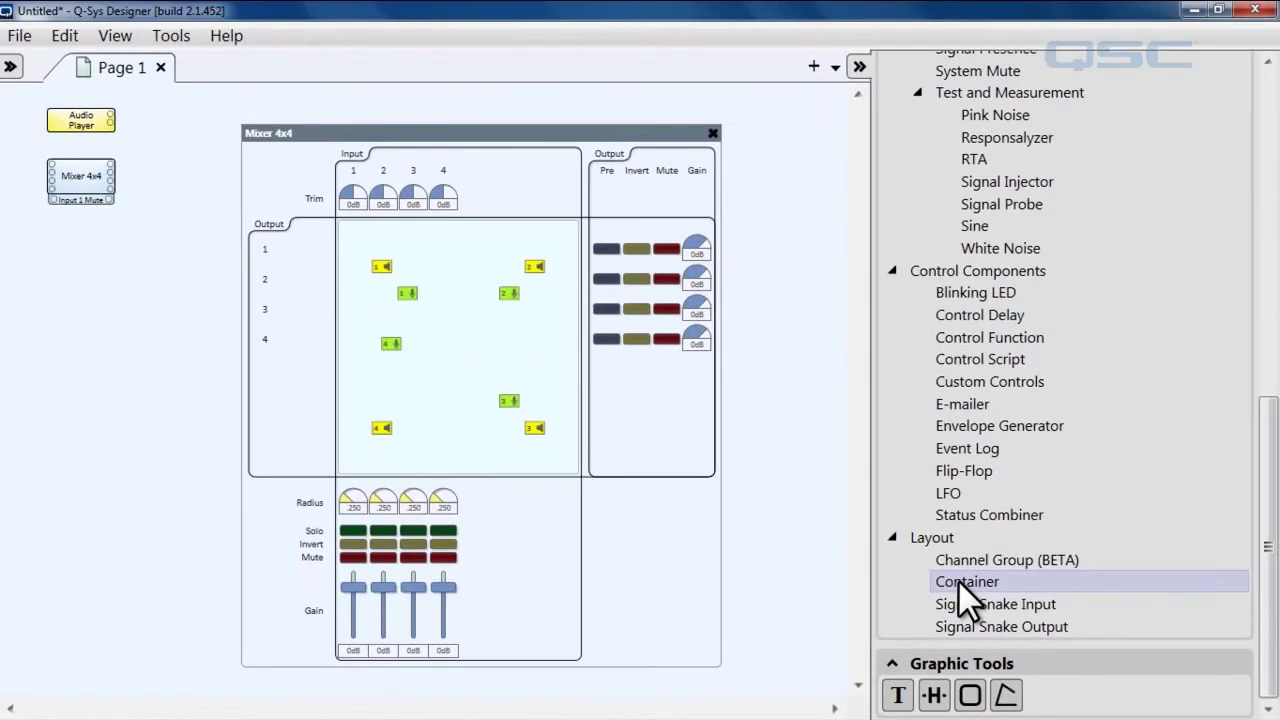
# Close the Mixer 4x4 window, collapse the library and choose the Graphic Tools text block tool.
pyautogui.click(572, 137)
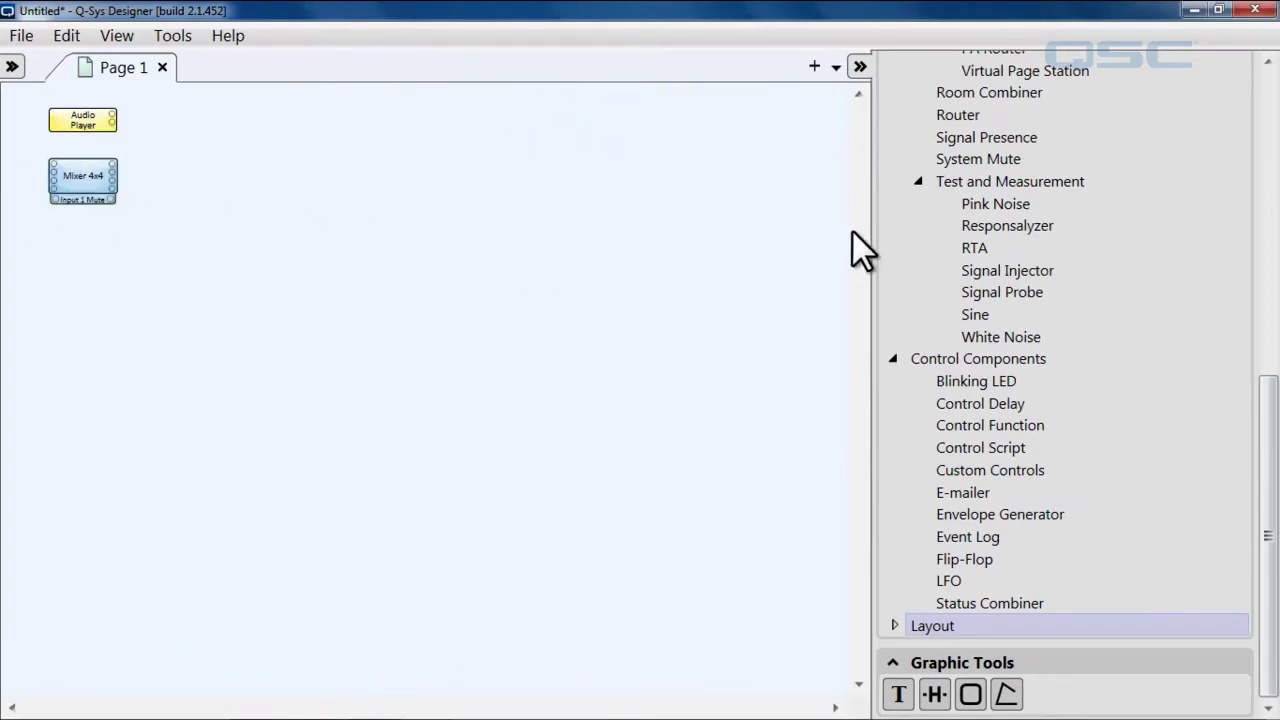
pyautogui.moveTo(1268, 545); pyautogui.dragTo(1266, 100)
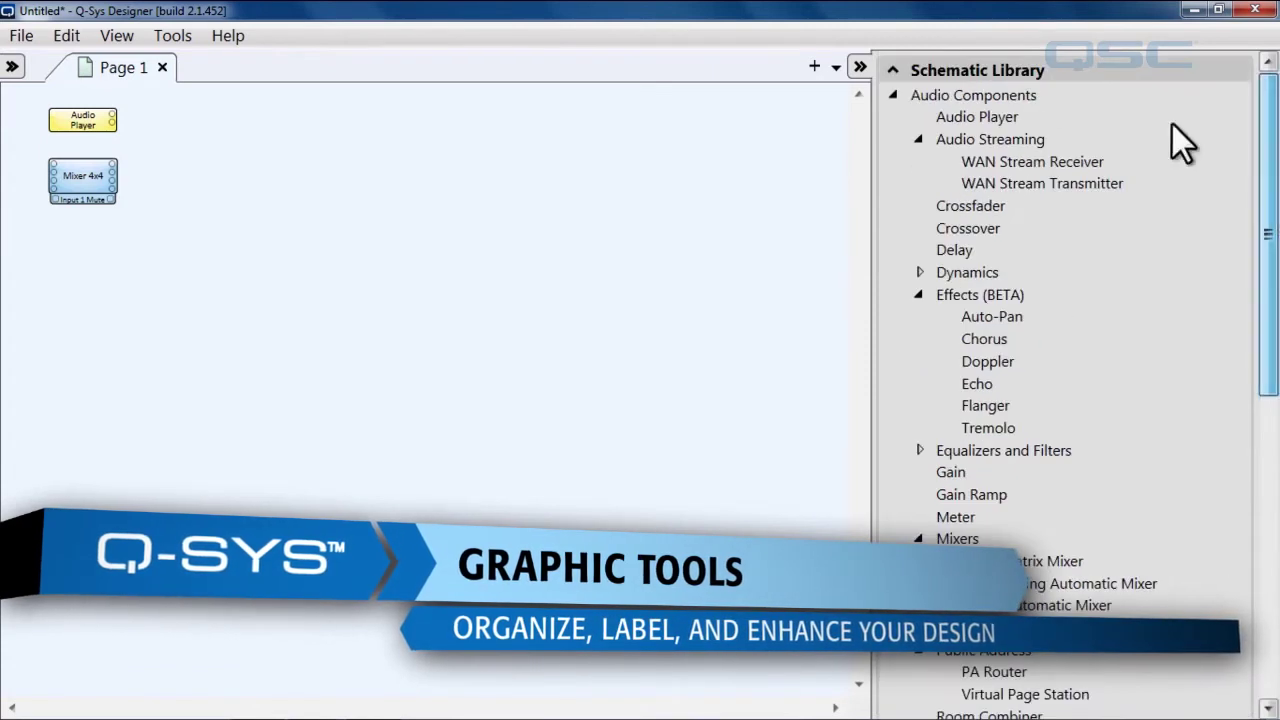
pyautogui.click(893, 66)
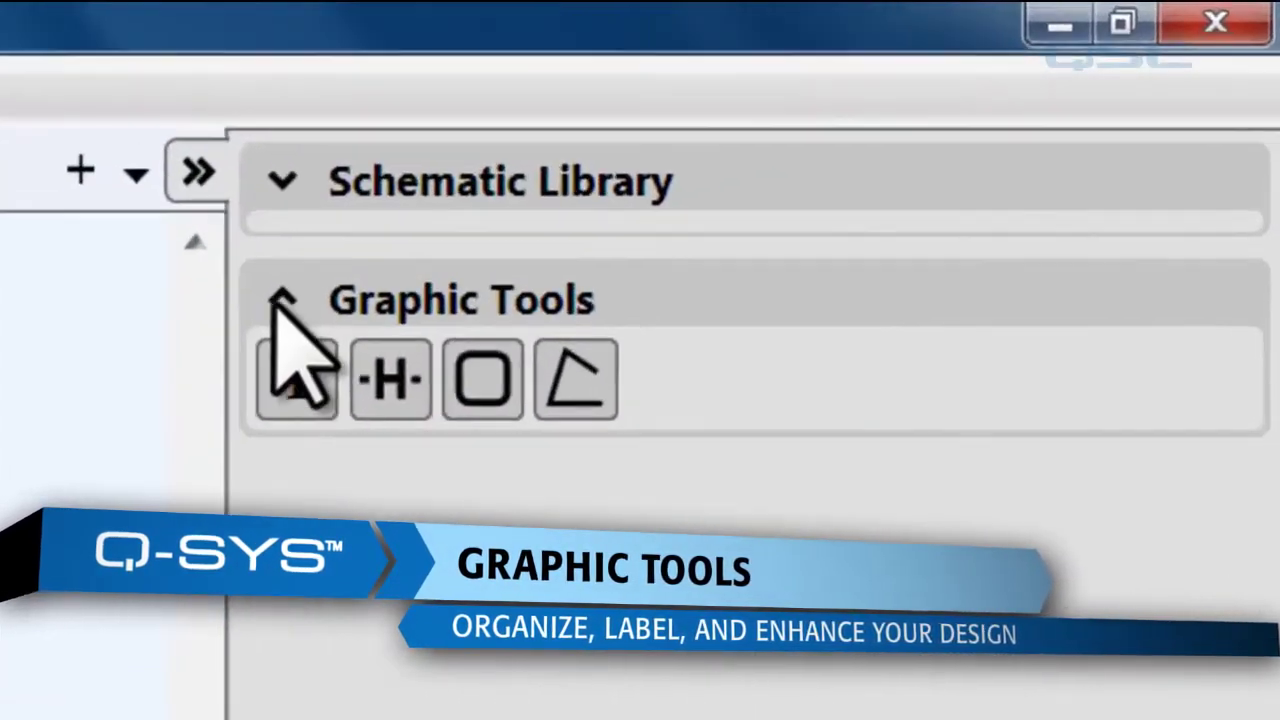
pyautogui.click(545, 218)
pyautogui.click(305, 385)
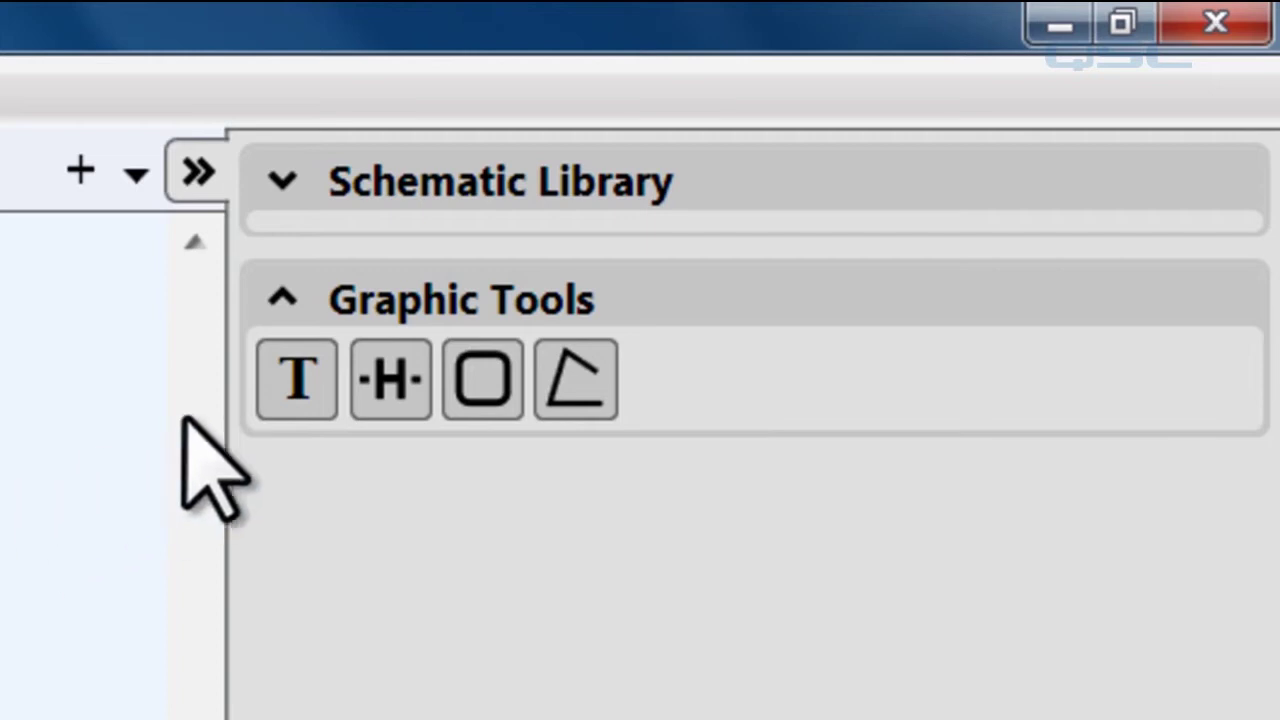
pyautogui.click(297, 379)
# Draw a rectangular 'Your Text Block' text block on the page and frame it in view.
pyautogui.moveTo(180, 224)
pyautogui.mouseDown()
pyautogui.moveTo(728, 440)
pyautogui.moveTo(806, 422)
pyautogui.mouseUp()
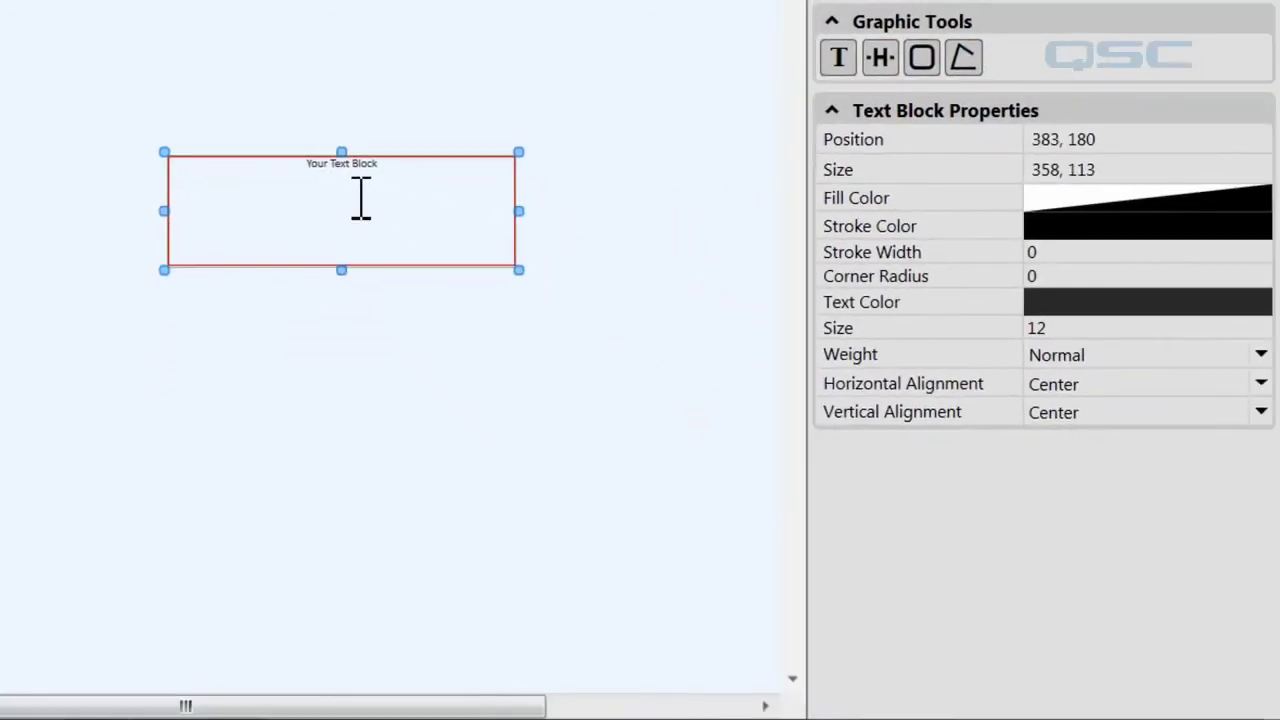
pyautogui.scroll(2, 416, 210)
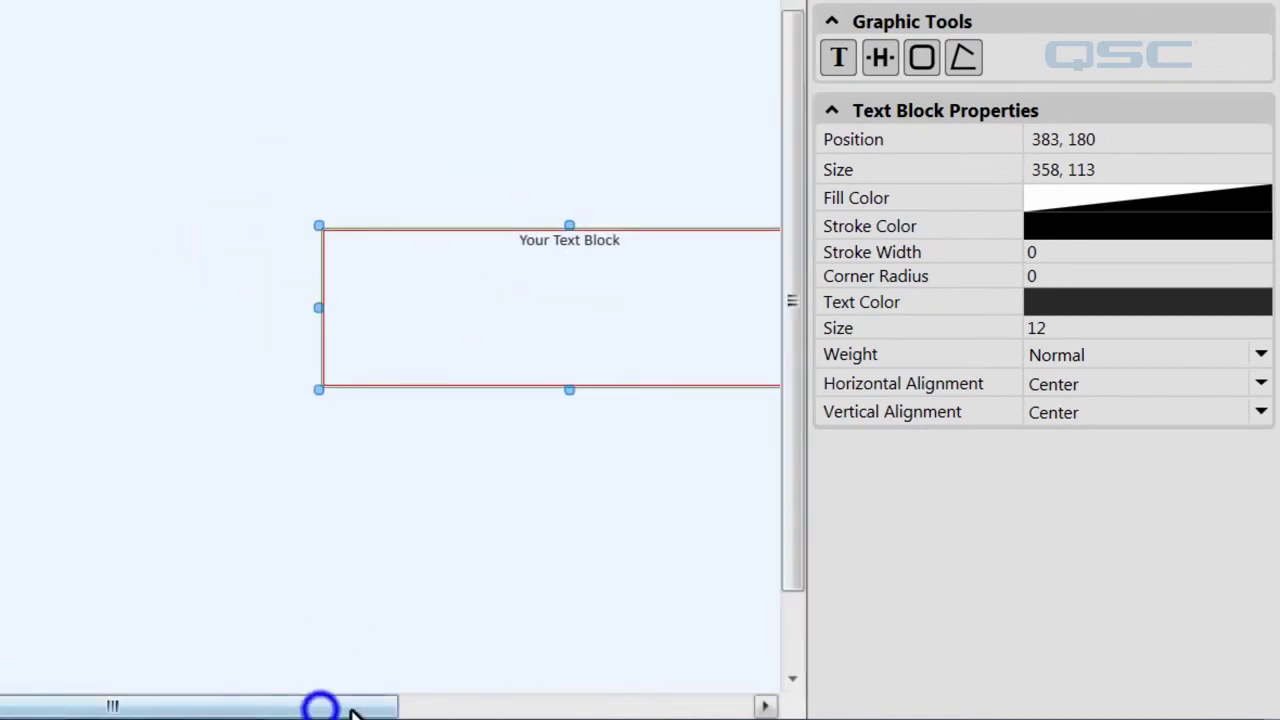
pyautogui.moveTo(350, 710); pyautogui.dragTo(500, 708)
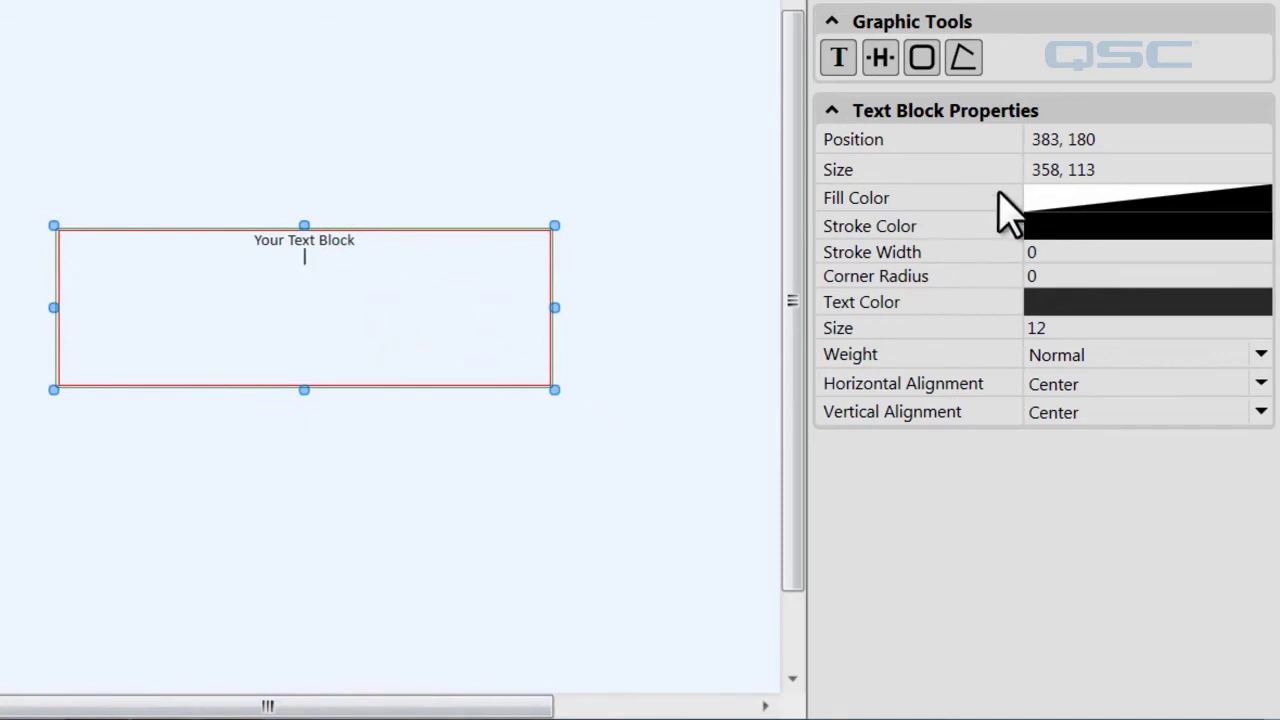
pyautogui.click(1092, 200)
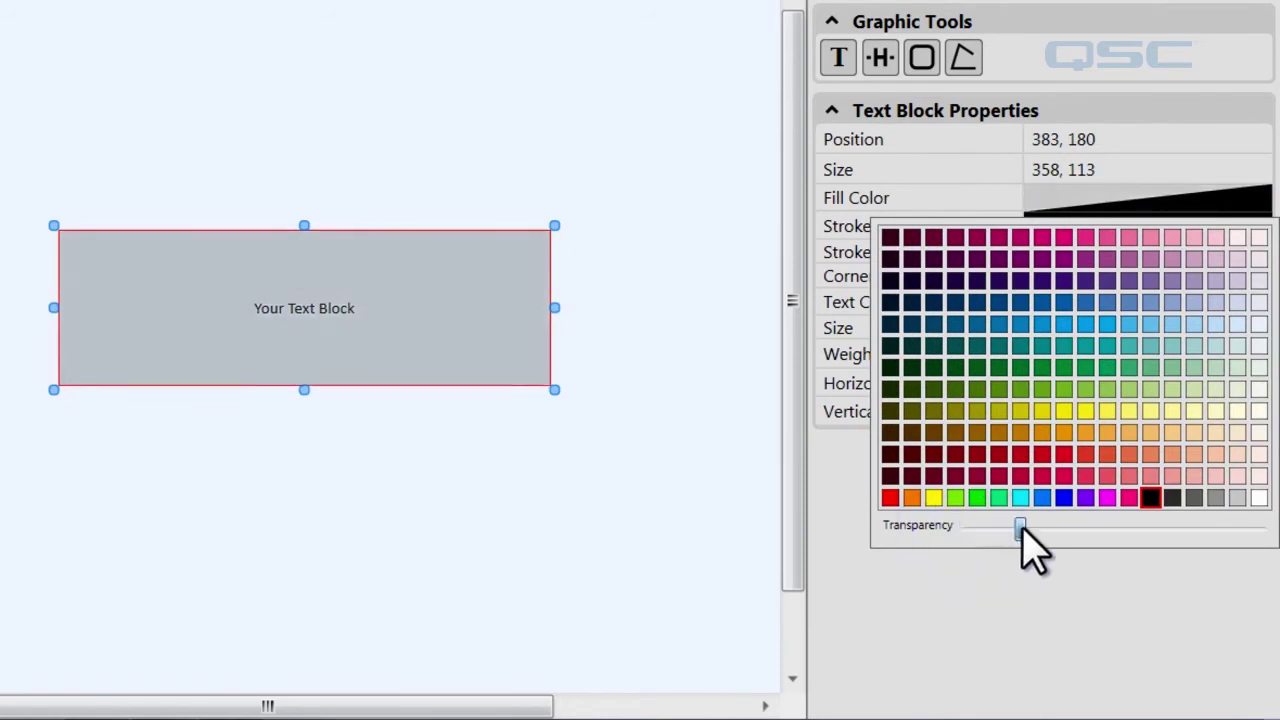
# Make the text block fill fully opaque light blue.
pyautogui.moveTo(963, 530)
pyautogui.mouseDown()
pyautogui.moveTo(1268, 532)
pyautogui.moveTo(1050, 540)
pyautogui.mouseUp()
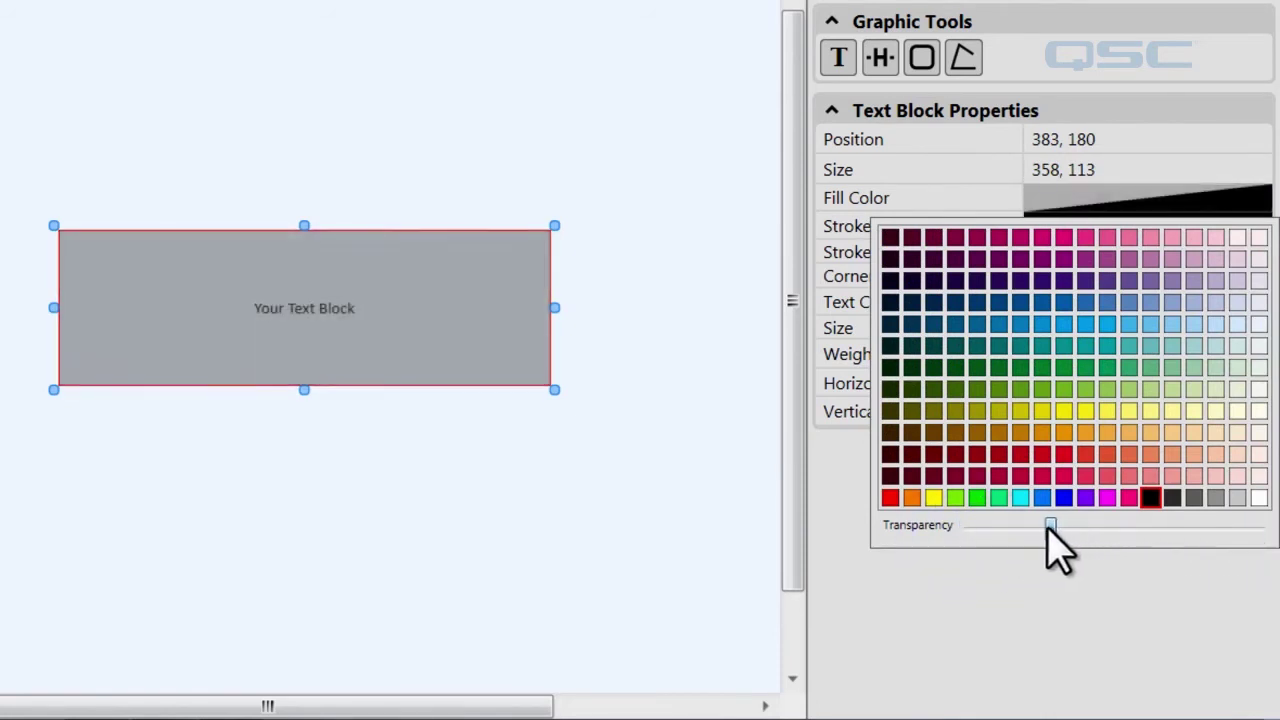
pyautogui.click(1063, 324)
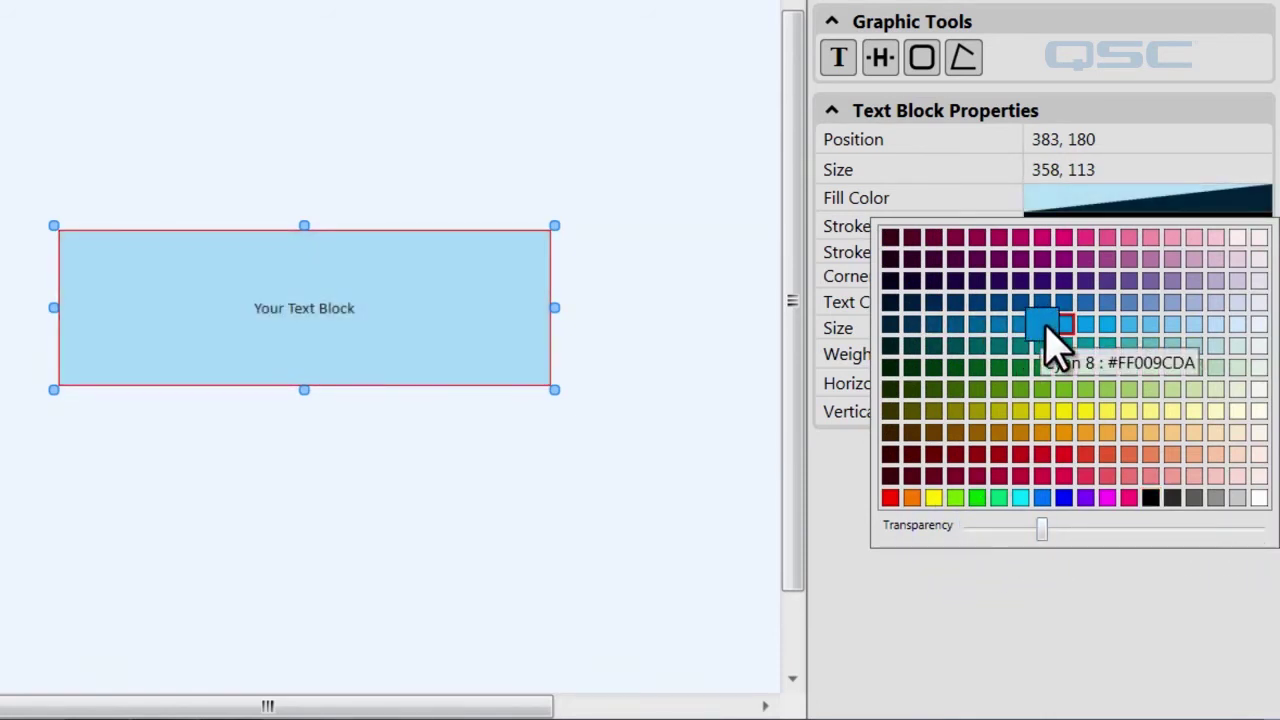
pyautogui.click(818, 538)
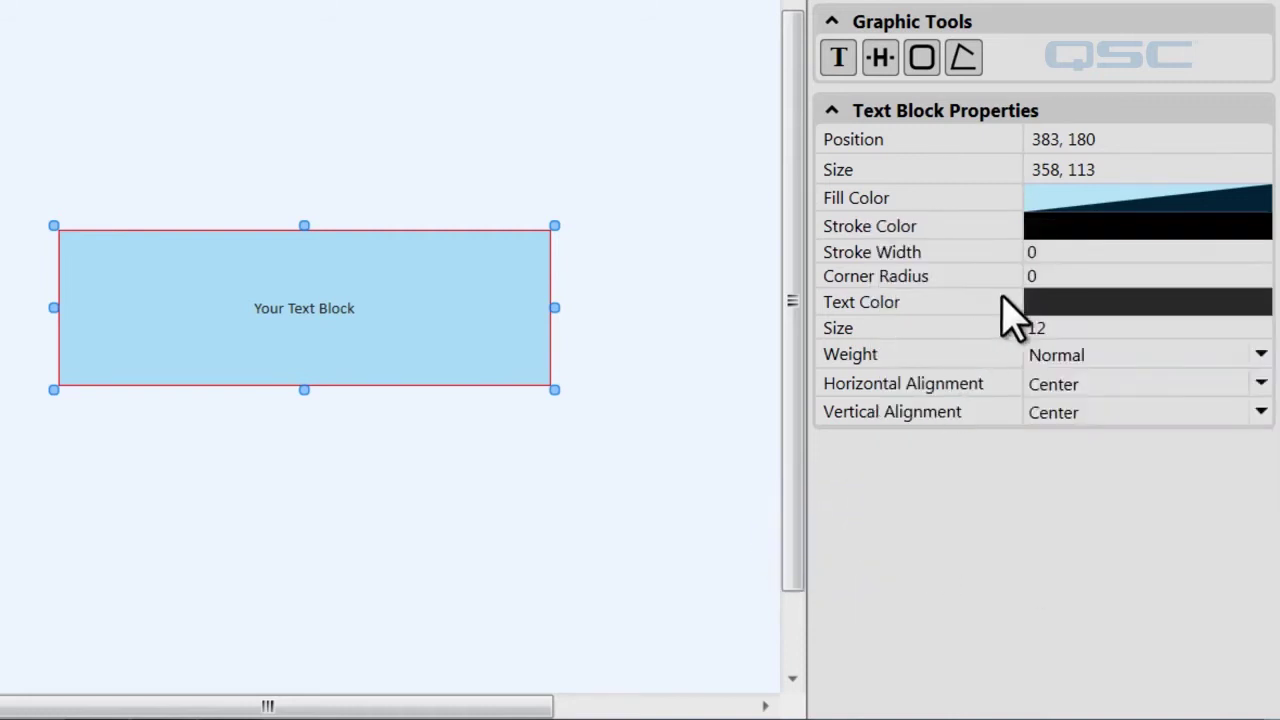
# Give the text block a crimson border of width 15 and corner radius 15.
pyautogui.doubleClick(1049, 252)
pyautogui.write('15')
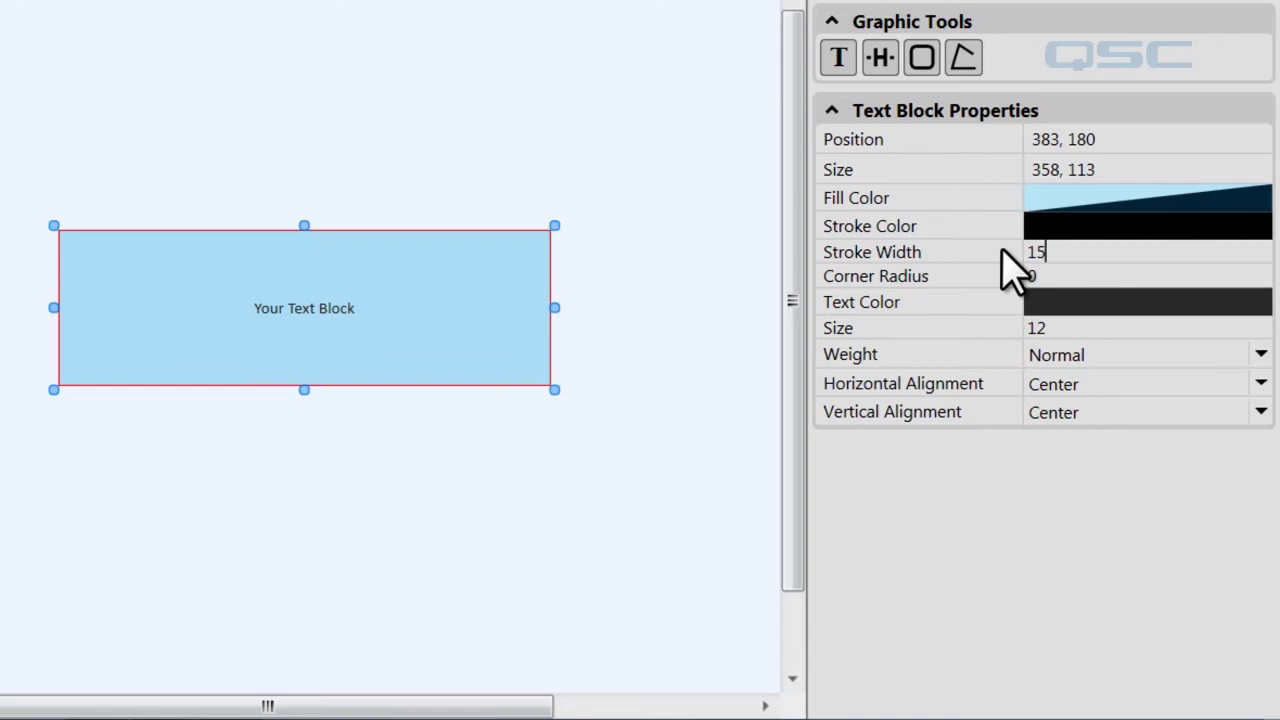
pyautogui.press('Return')
pyautogui.click(1045, 230)
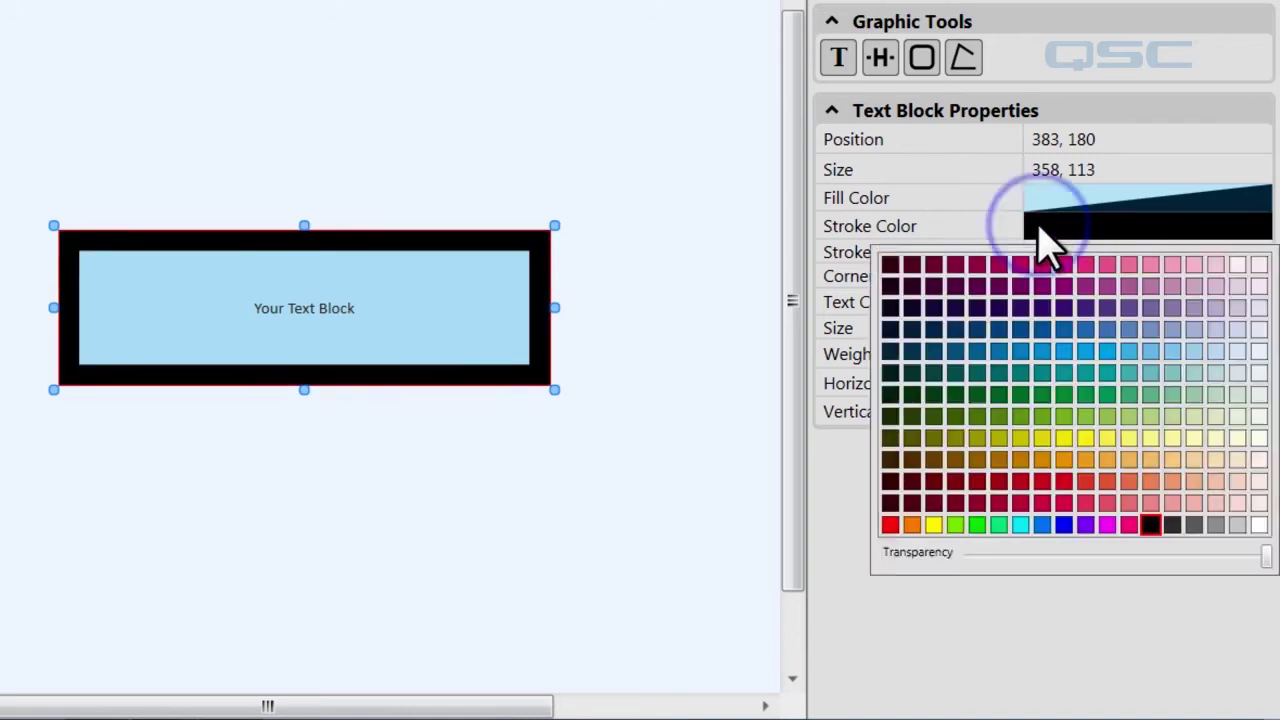
pyautogui.click(1043, 266)
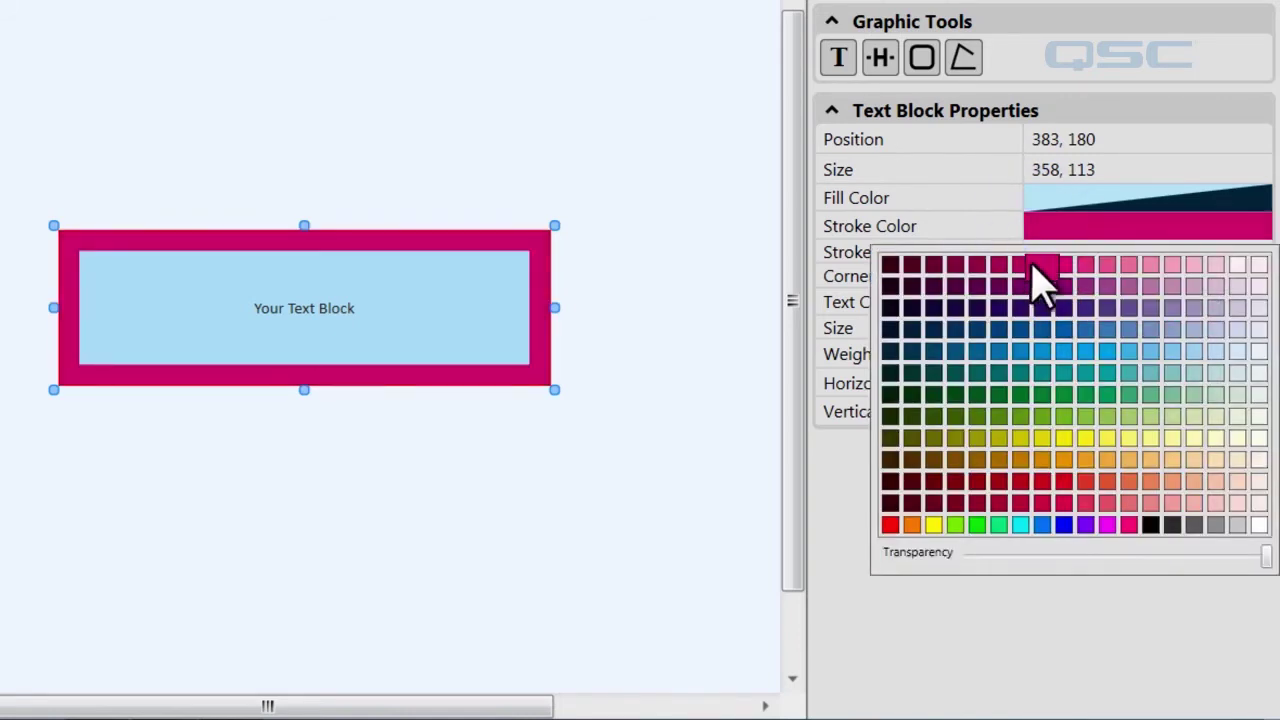
pyautogui.click(1057, 682)
pyautogui.click(1048, 276)
pyautogui.write('15')
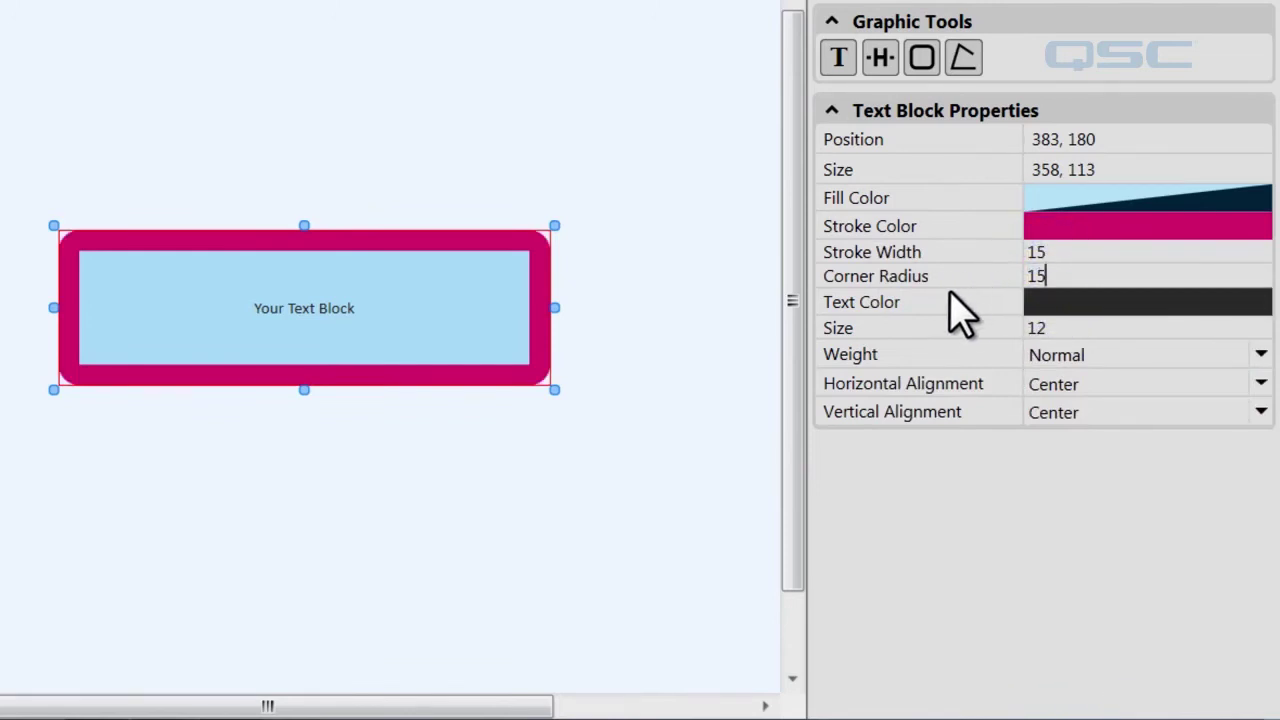
# Make the text block's text green, size 24 and bold.
pyautogui.click(1082, 304)
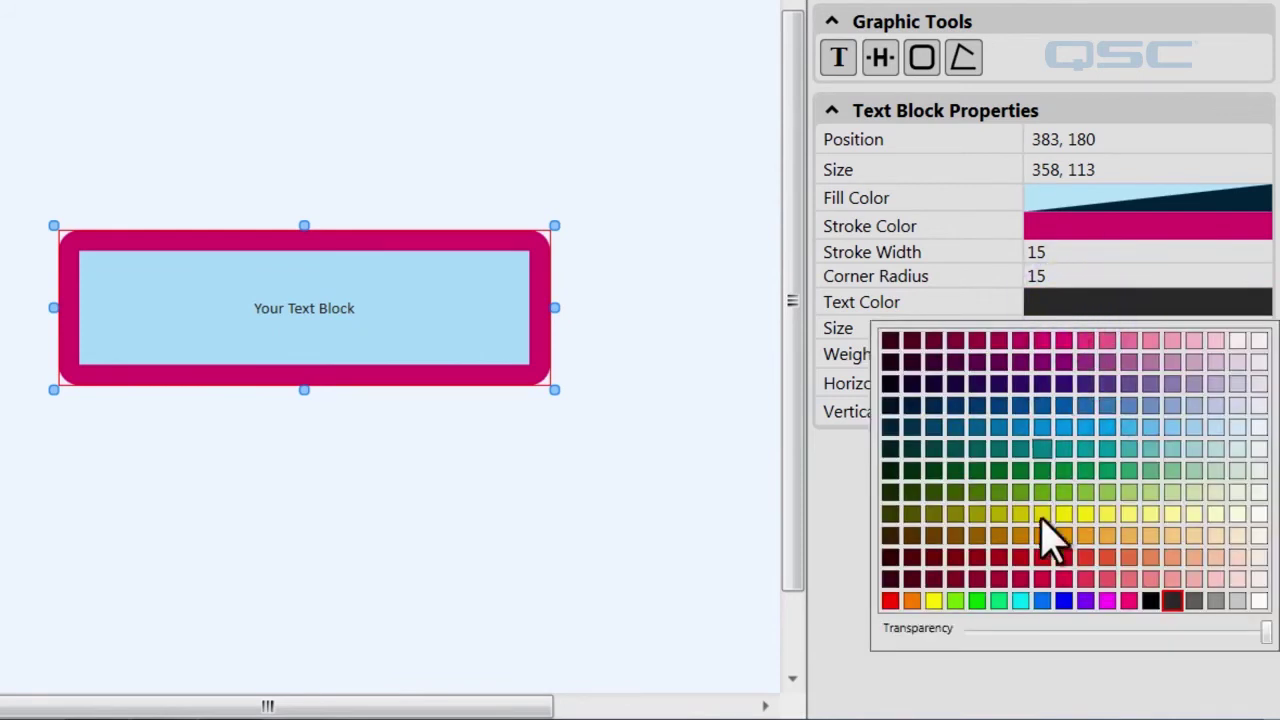
pyautogui.click(1043, 470)
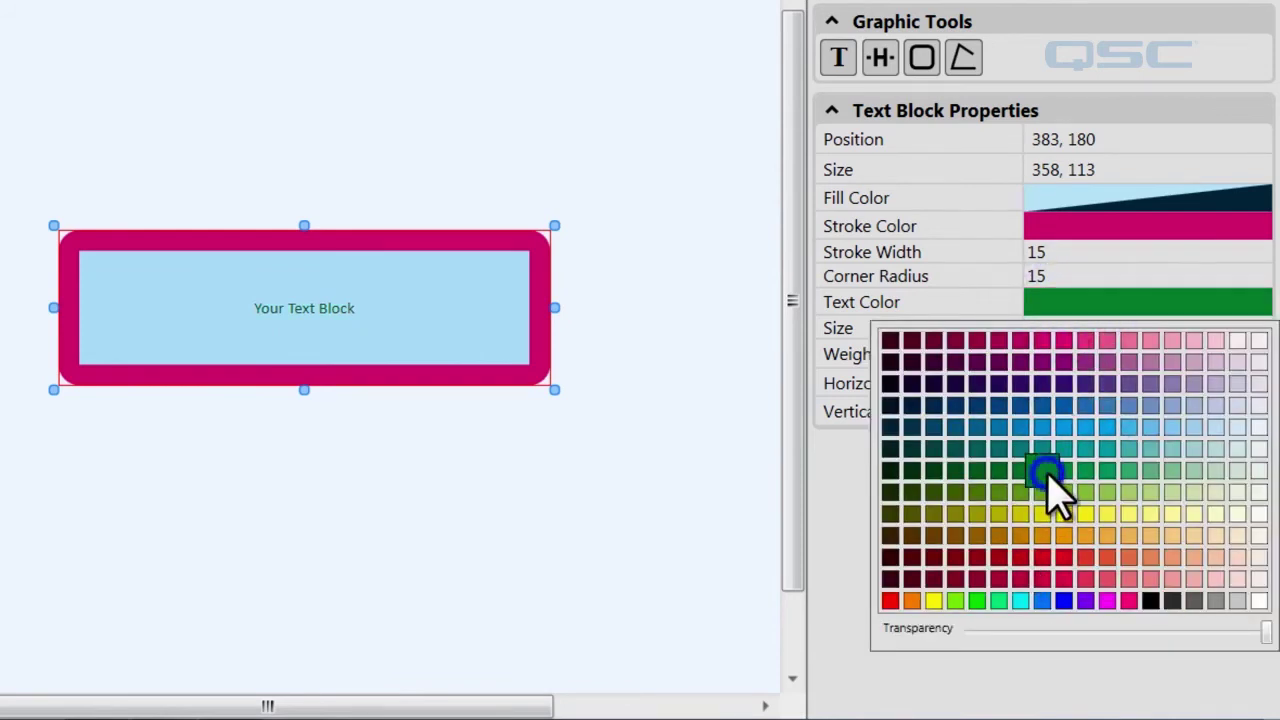
pyautogui.click(816, 478)
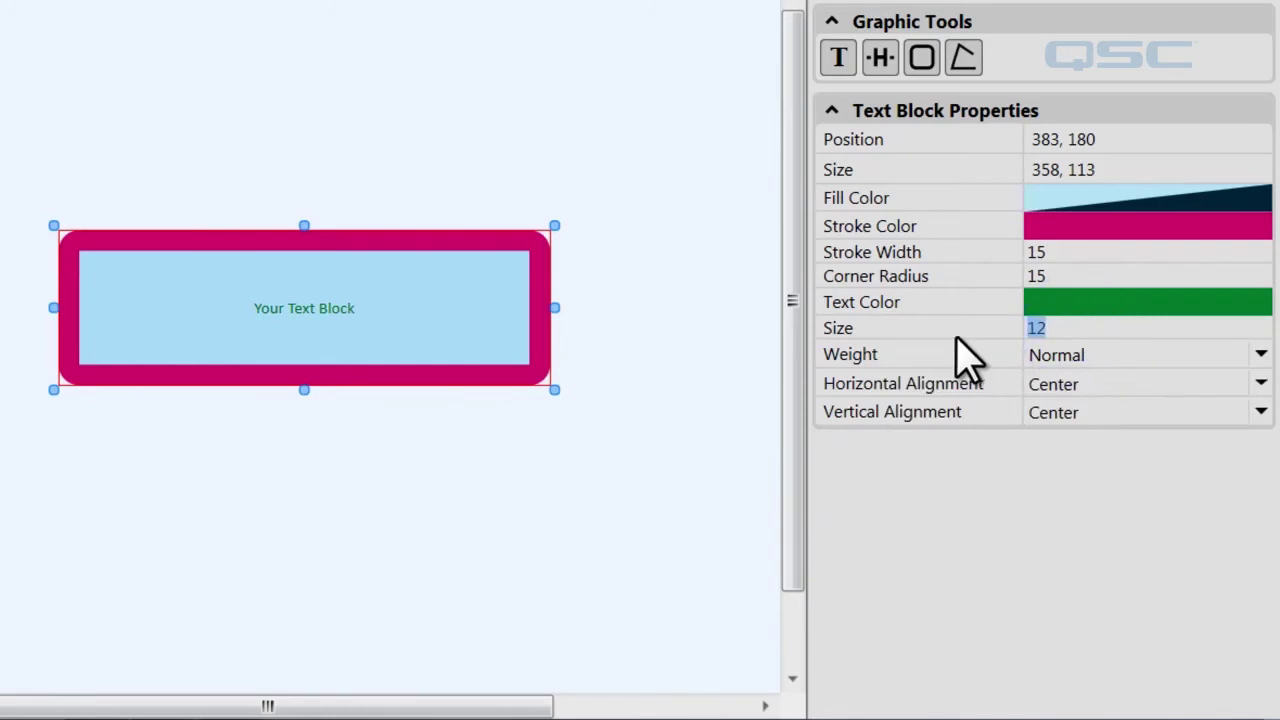
pyautogui.write('24')
pyautogui.click(1065, 355)
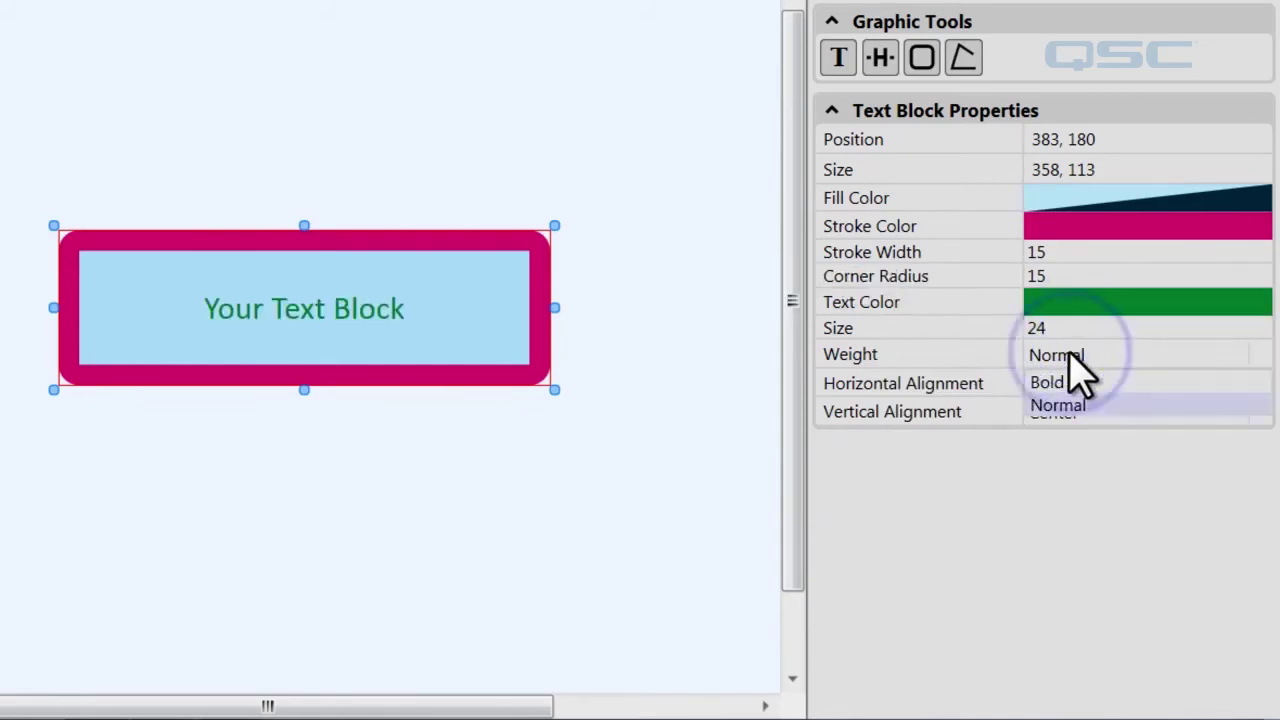
pyautogui.click(1080, 378)
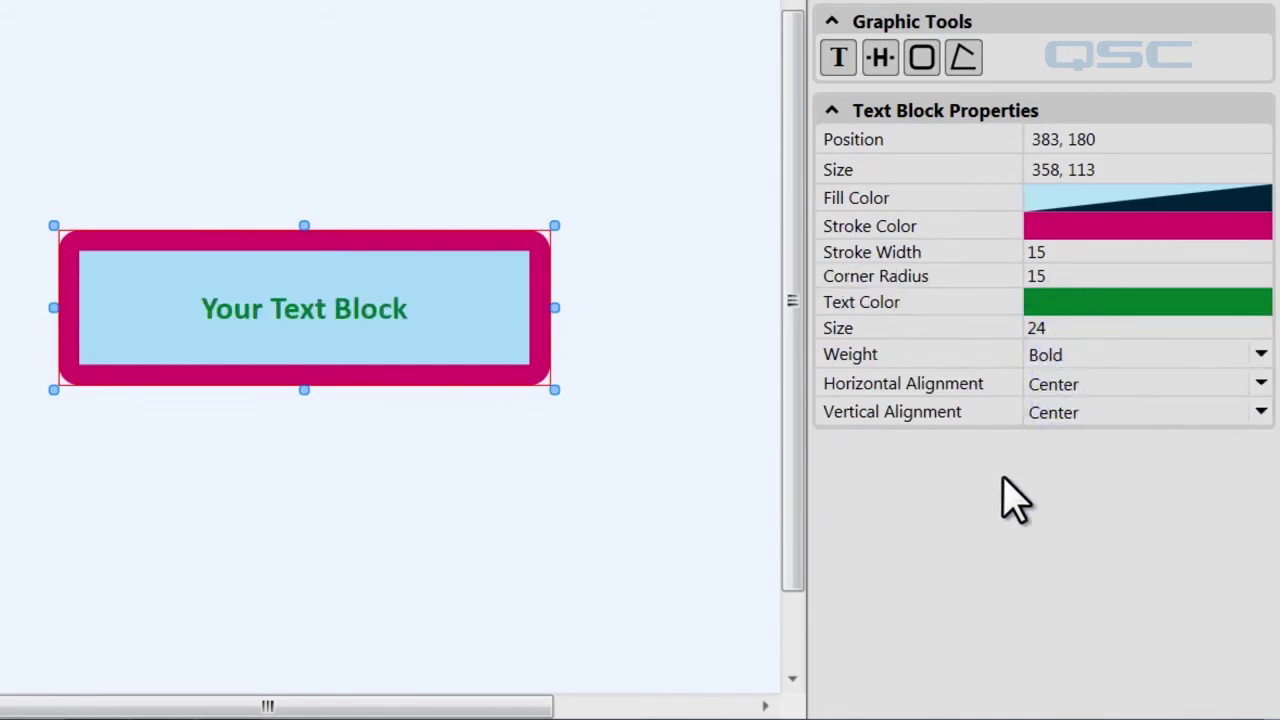
# Align the text top-right and move the block up and to the left.
pyautogui.click(1075, 382)
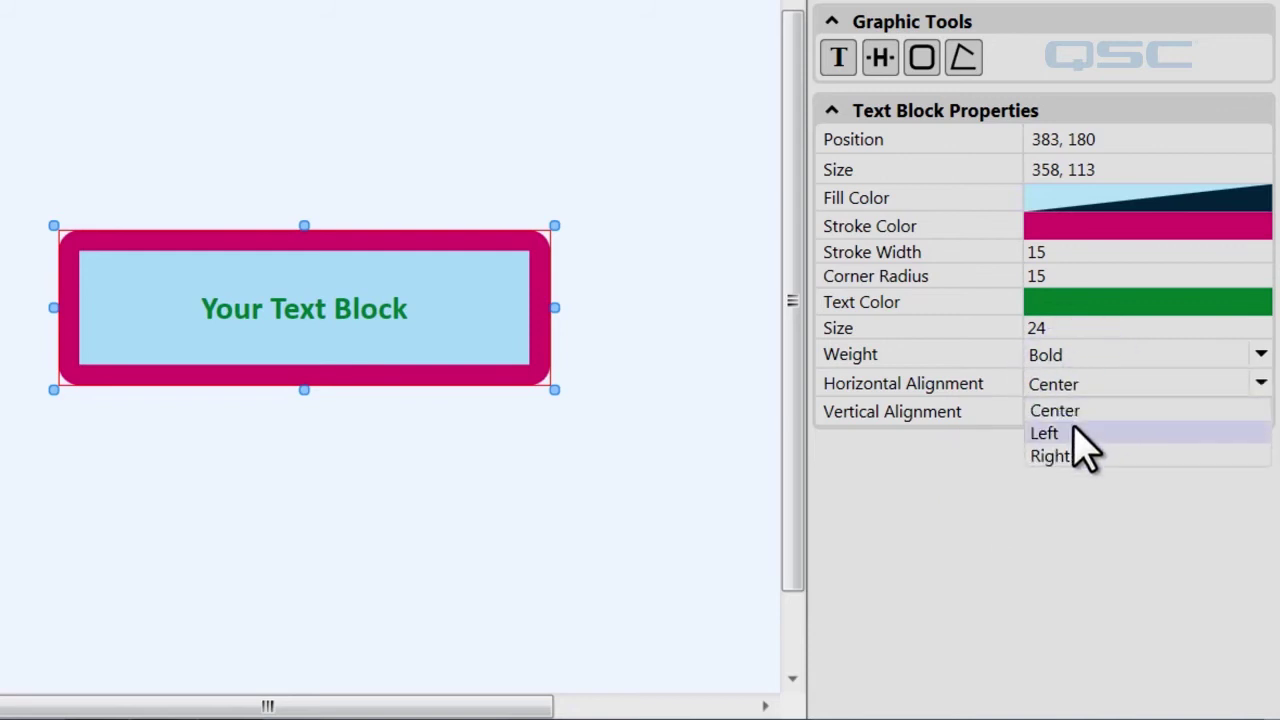
pyautogui.click(1075, 432)
pyautogui.click(1090, 384)
pyautogui.click(1086, 452)
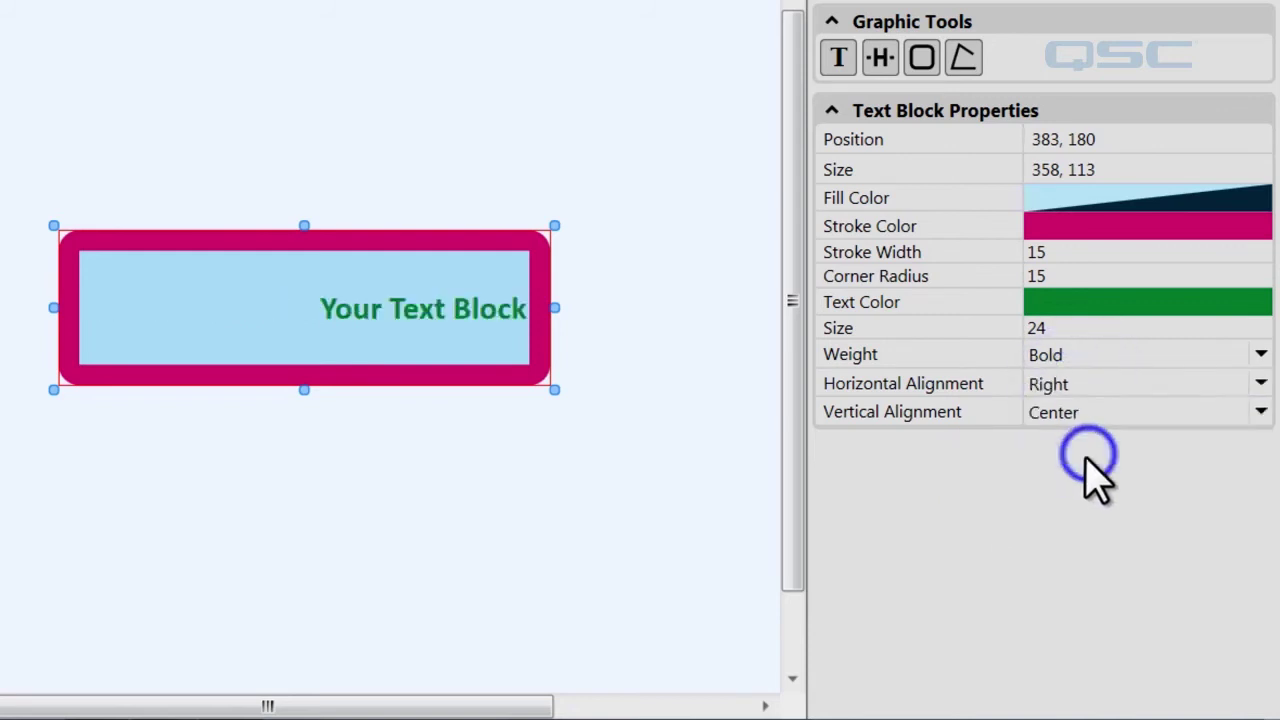
pyautogui.click(1085, 415)
pyautogui.click(1086, 440)
pyautogui.click(1088, 413)
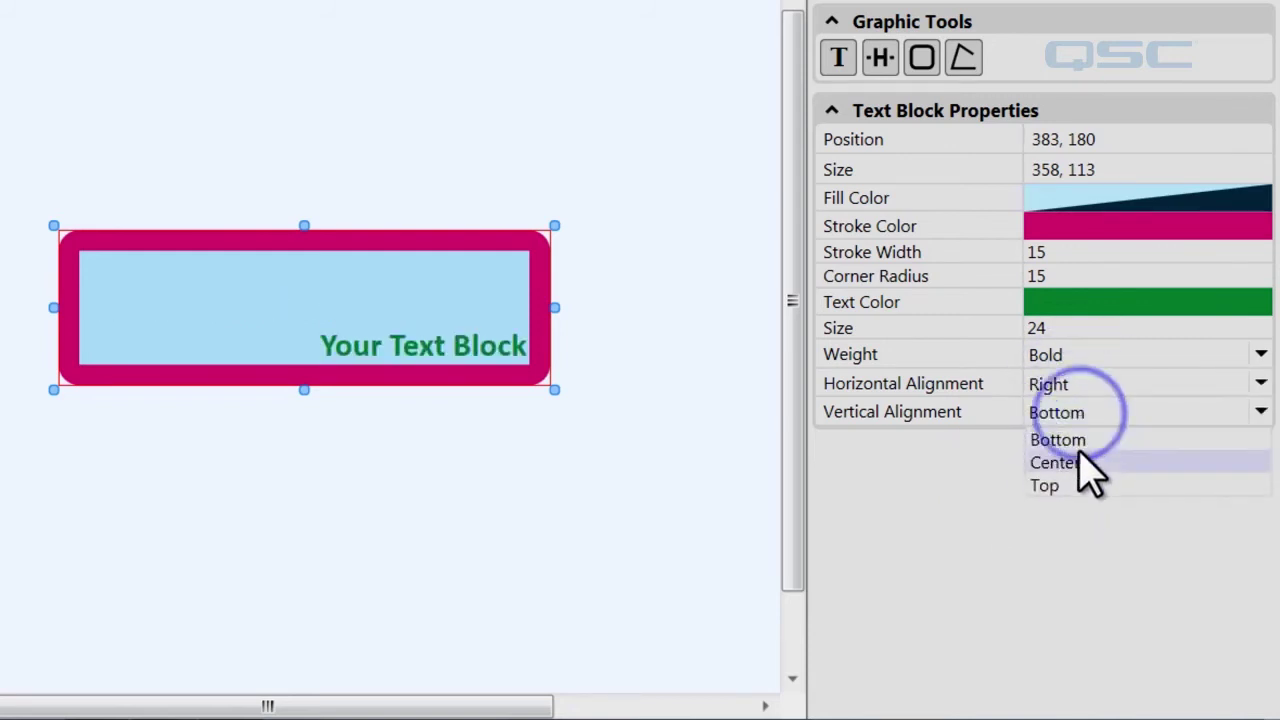
pyautogui.click(1085, 487)
pyautogui.moveTo(337, 314)
pyautogui.mouseDown()
pyautogui.moveTo(80, 74)
pyautogui.moveTo(212, 207)
pyautogui.mouseUp()
pyautogui.click(398, 470)
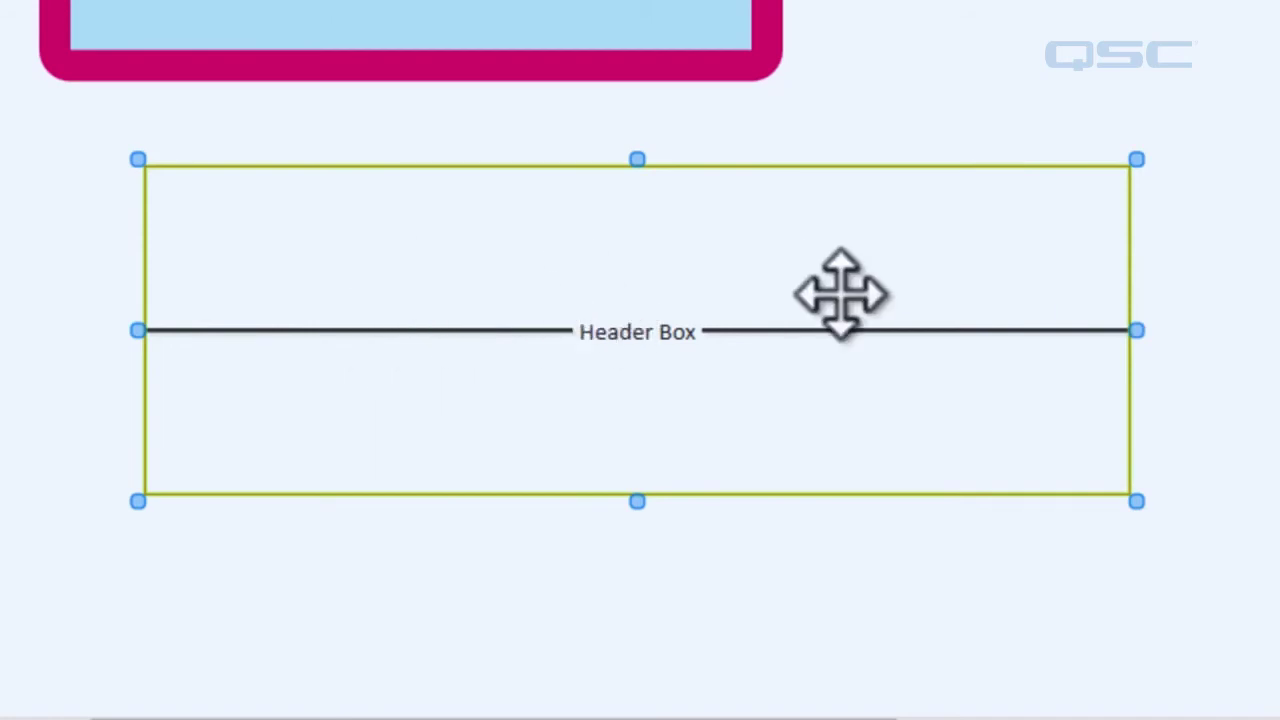
# Edit the 'Header Box' label and set its text size to 24.
pyautogui.doubleClick(637, 330)
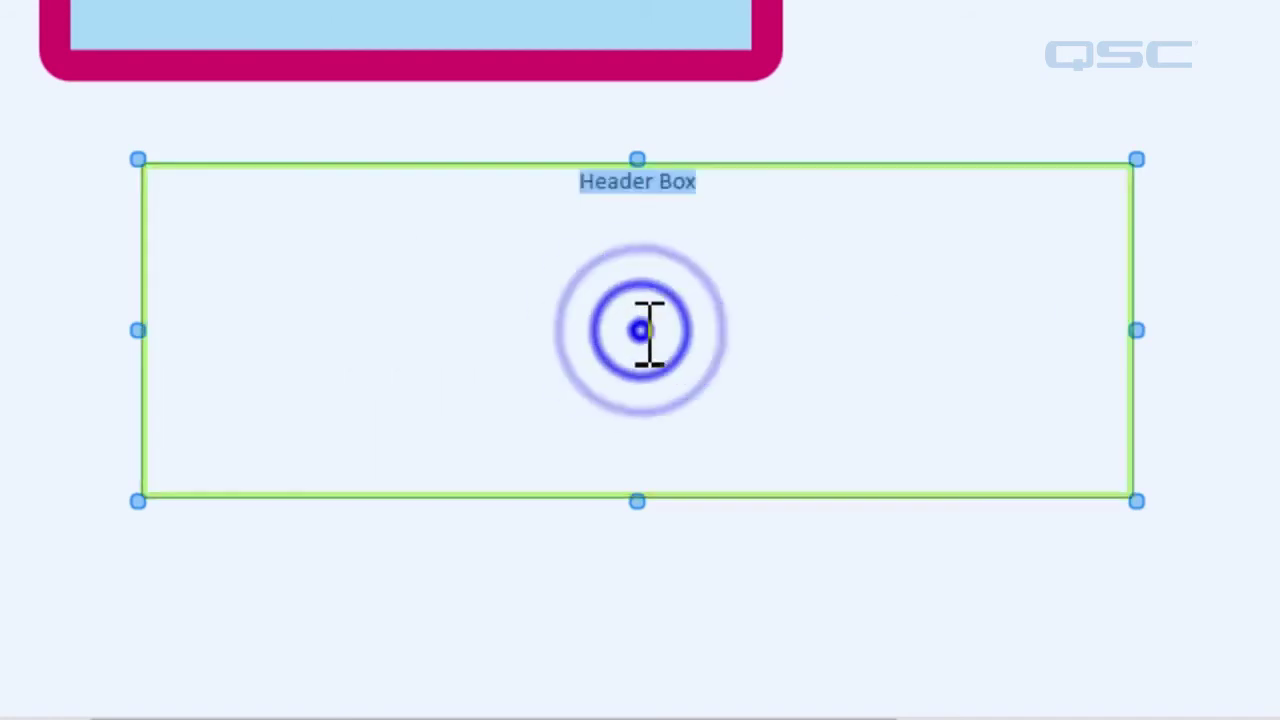
pyautogui.click(1110, 243)
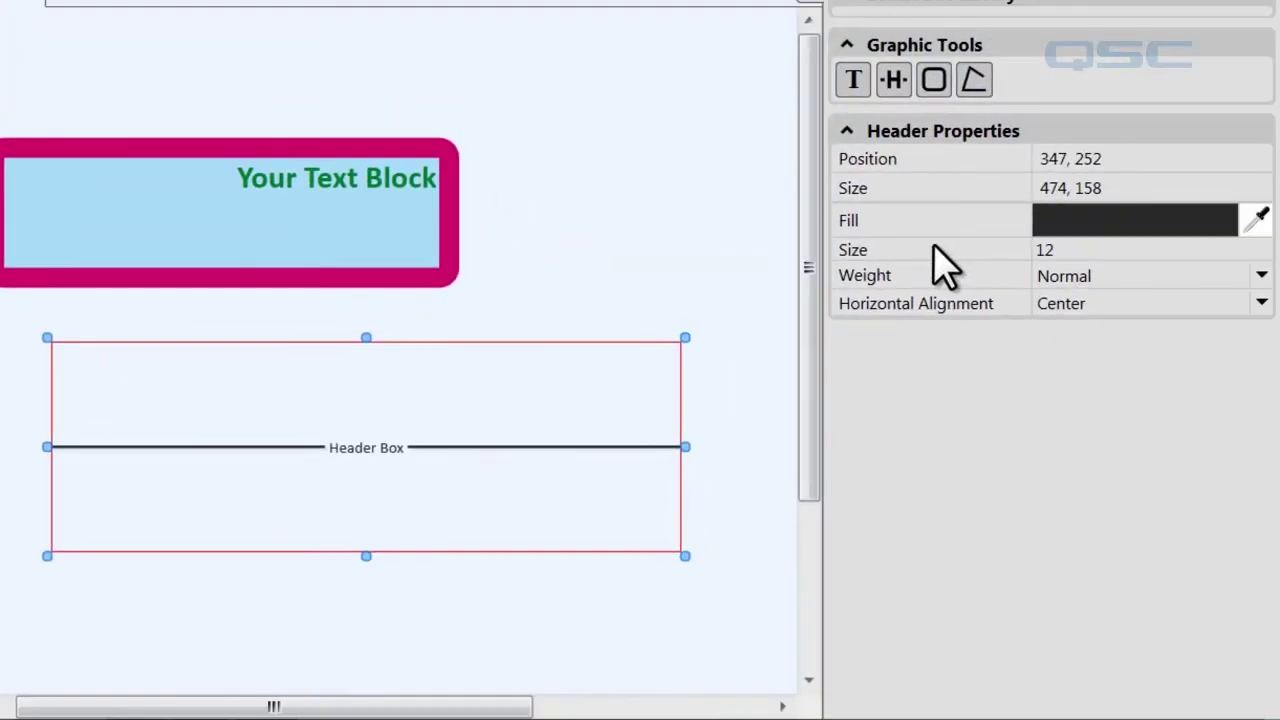
pyautogui.write('2')
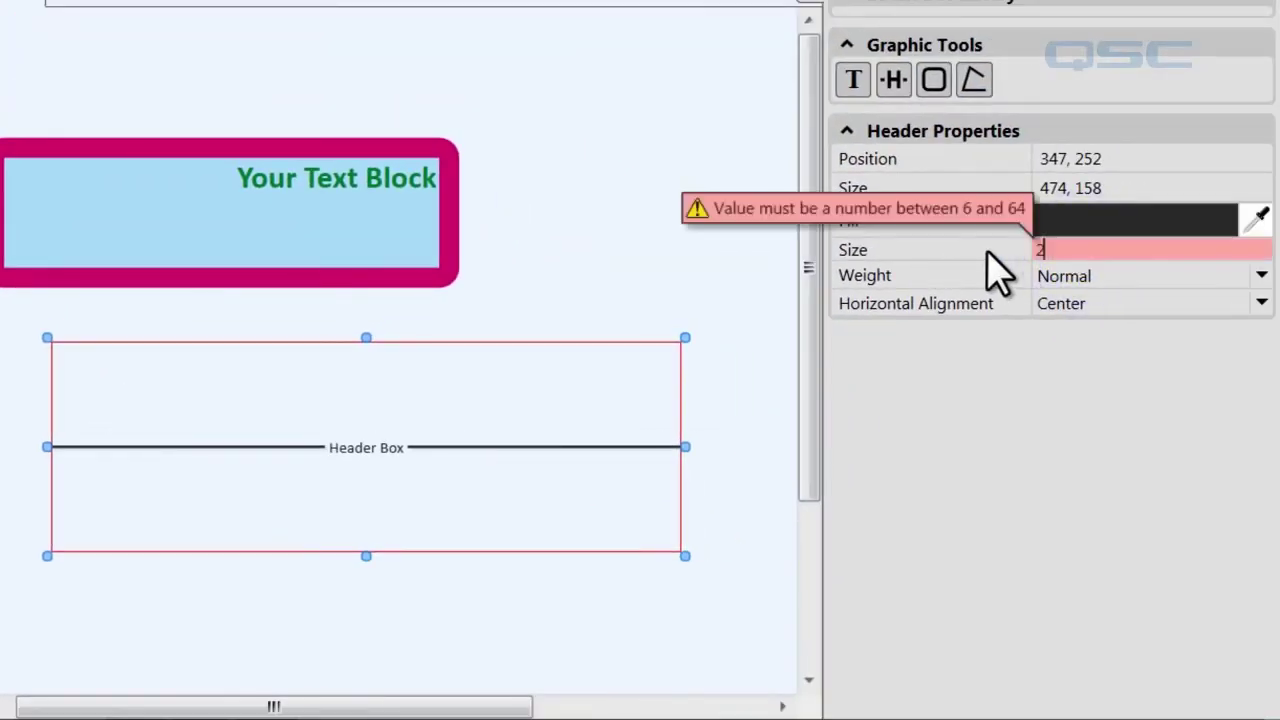
pyautogui.write('4')
pyautogui.click(555, 293)
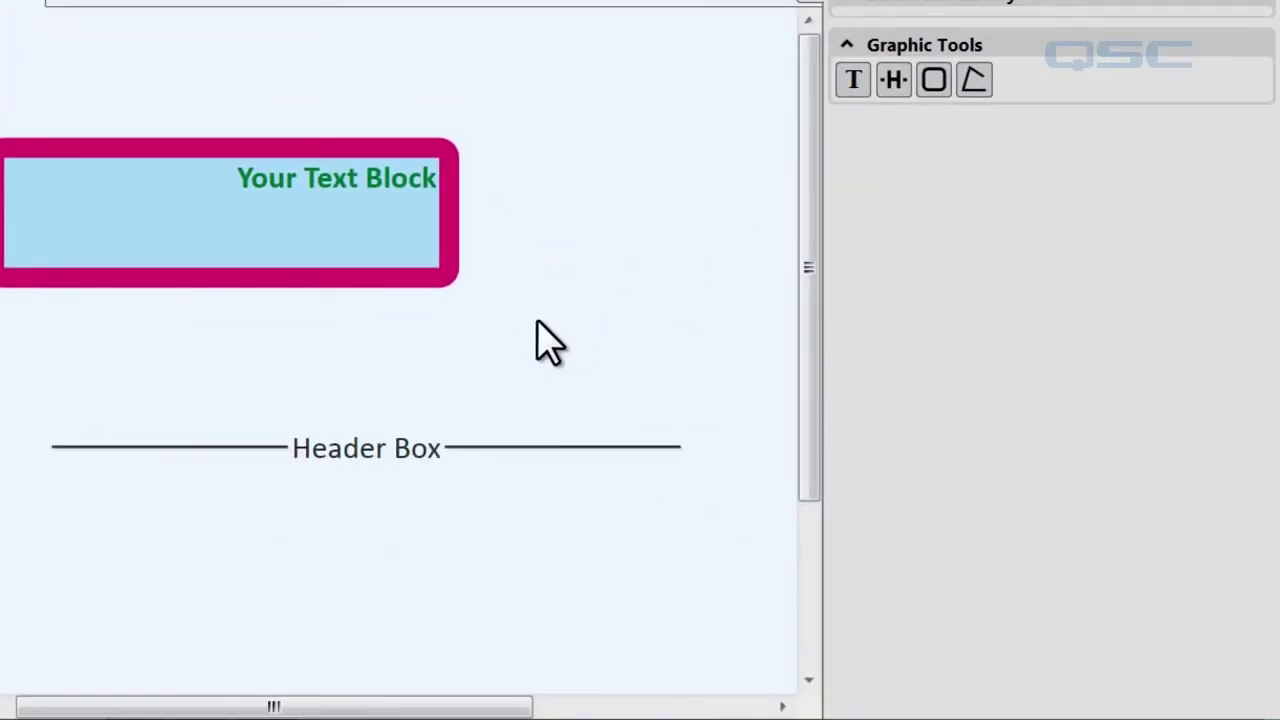
pyautogui.click(930, 86)
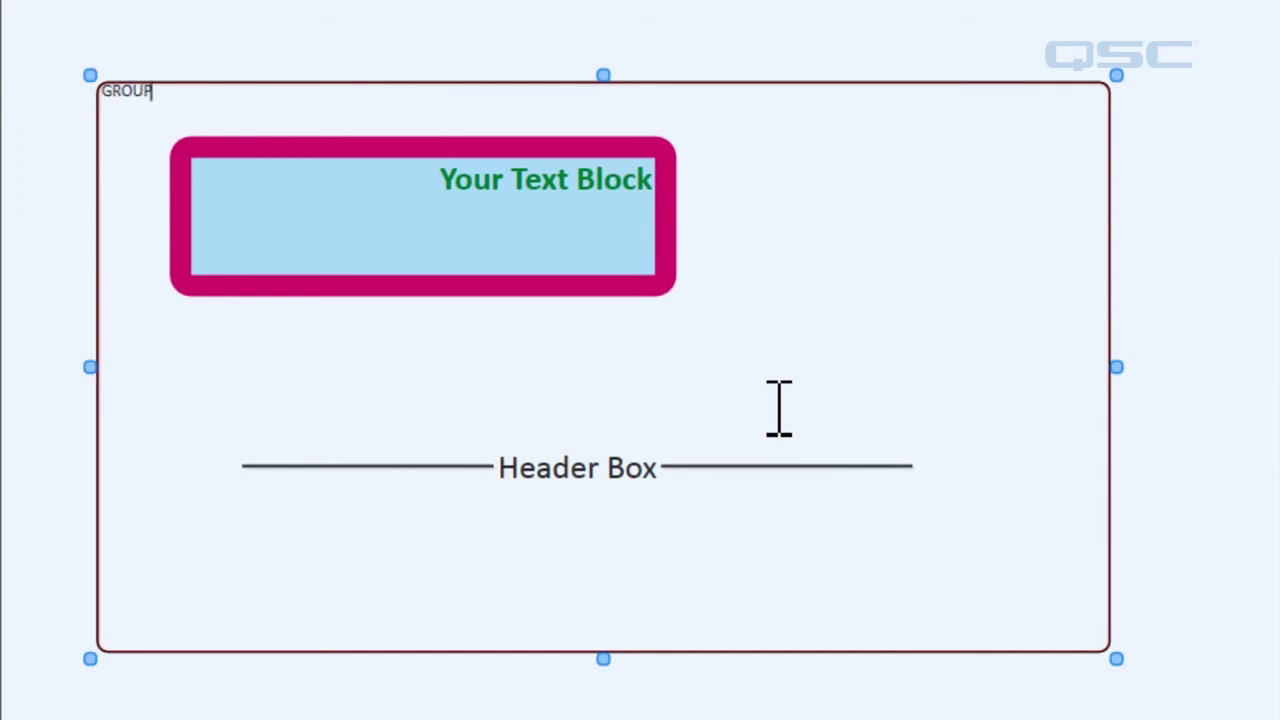
# Label the group box 'GROUP BOX', centre the label and set its size to 36.
pyautogui.press('Return')
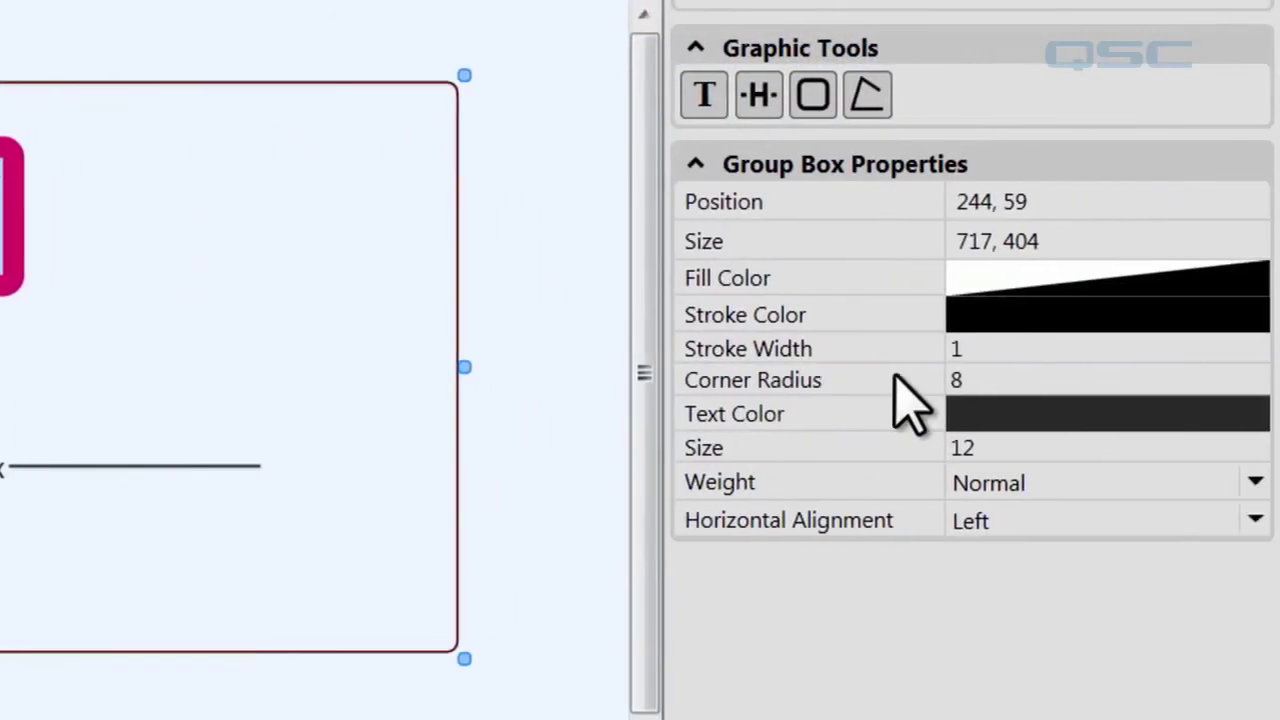
pyautogui.click(1157, 523)
pyautogui.click(1090, 614)
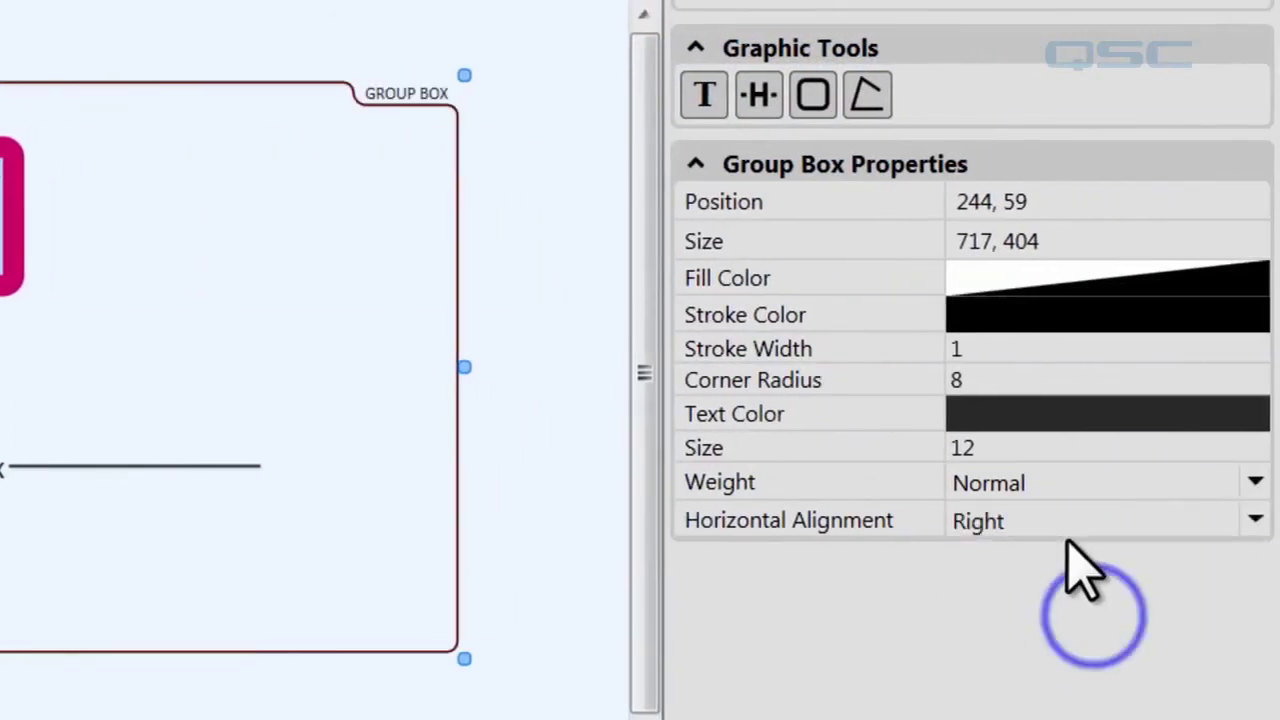
pyautogui.click(1060, 520)
pyautogui.click(1063, 558)
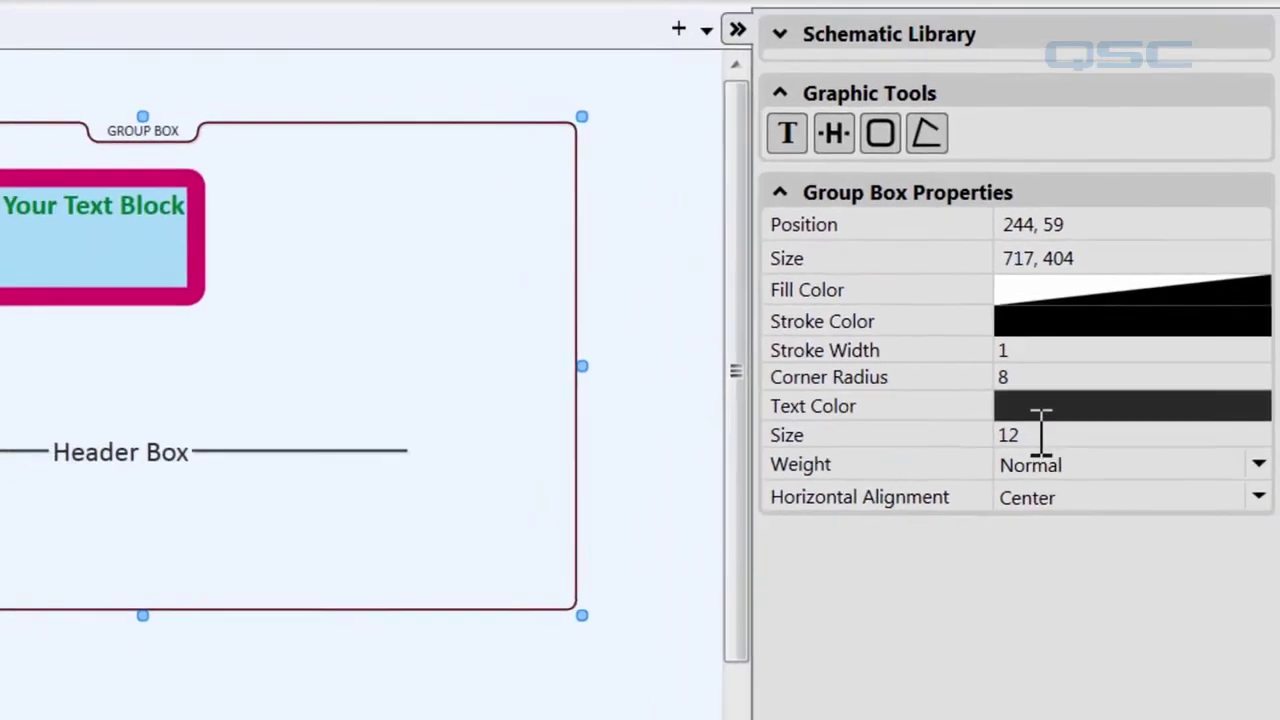
pyautogui.click(1035, 432)
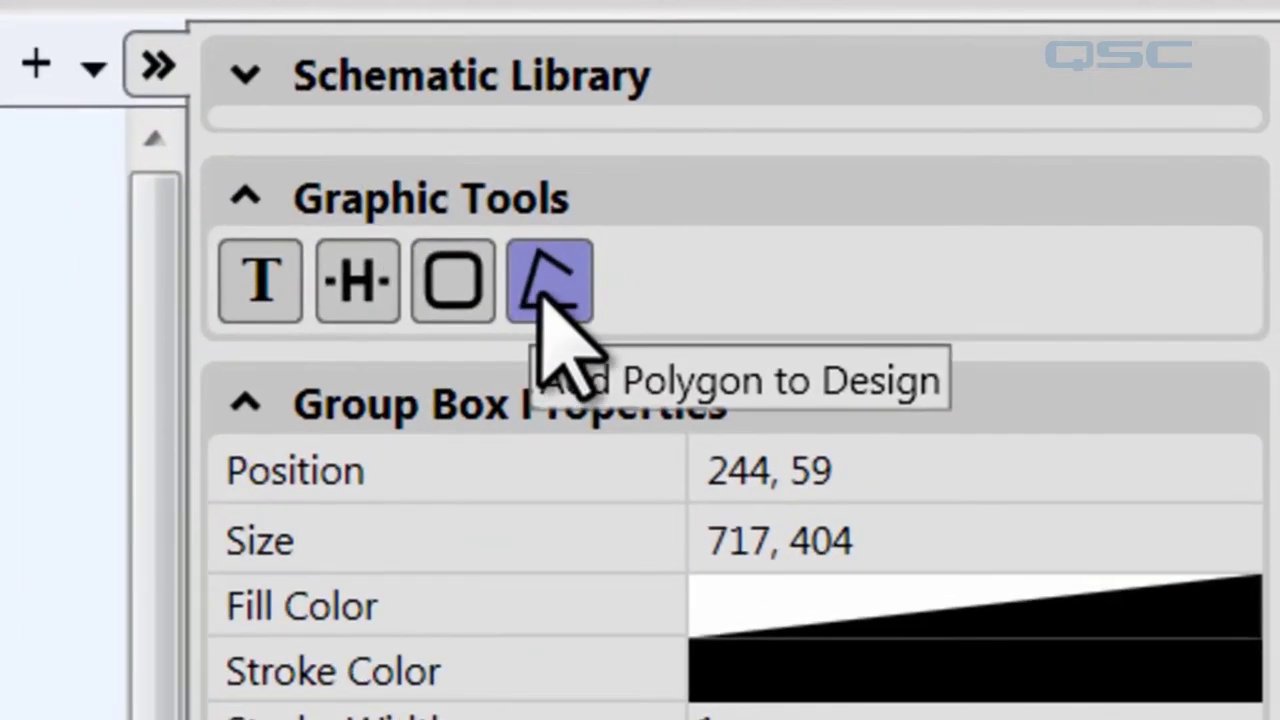
# Draw a closed five-pointed star polygon below the group box using the polygon tool.
pyautogui.click(927, 140)
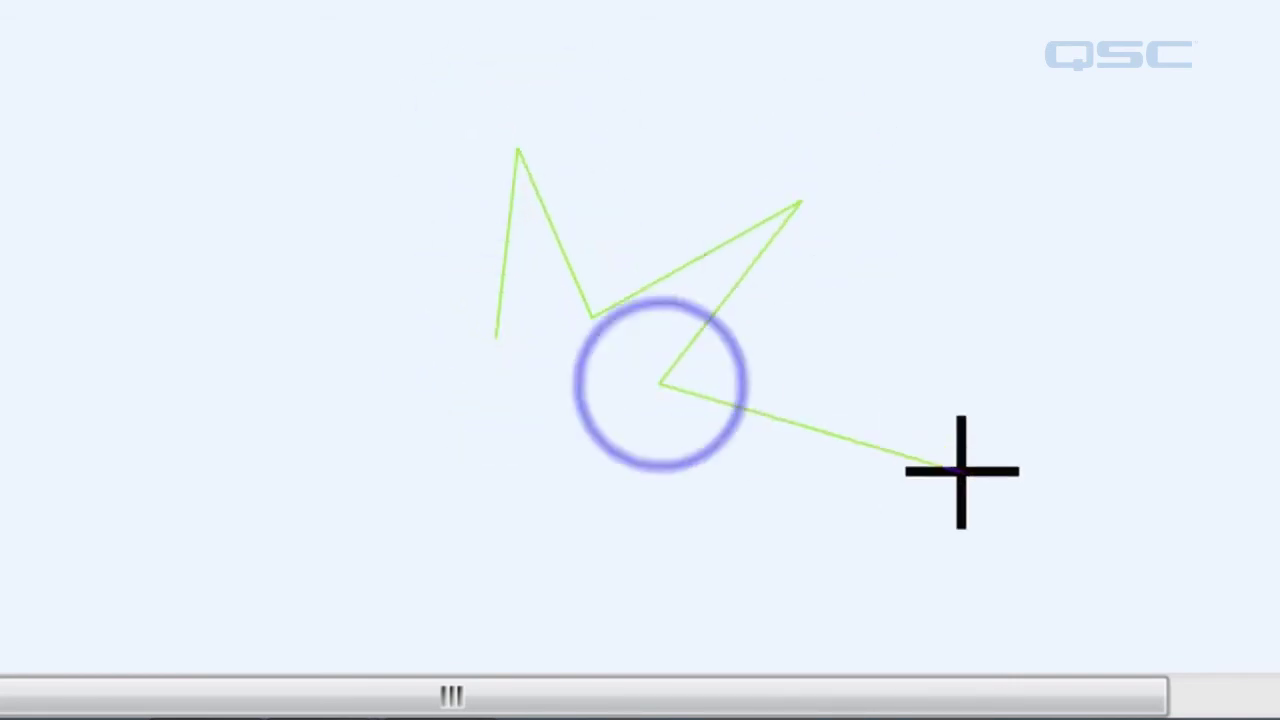
pyautogui.click(963, 471)
pyautogui.click(607, 454)
pyautogui.click(461, 595)
pyautogui.click(484, 441)
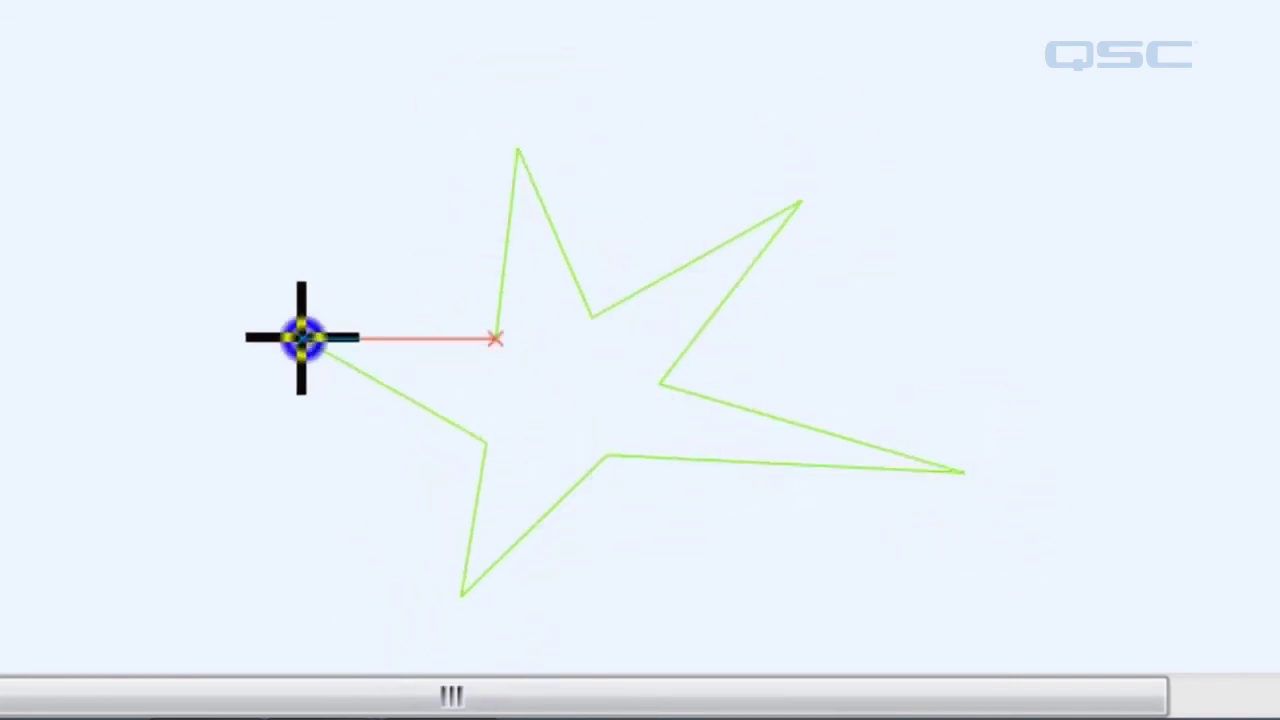
pyautogui.click(500, 338)
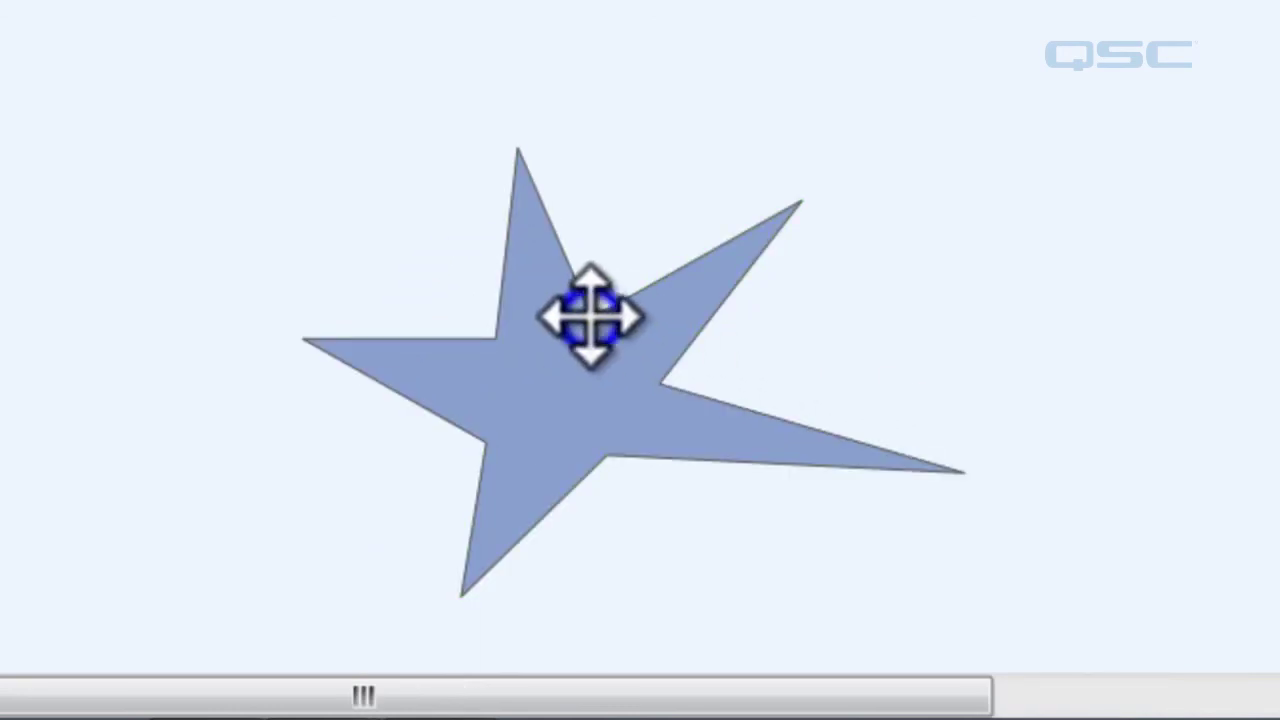
# Drag the star's upper, left and lower-right inner corners outward into a broader, chunkier star.
pyautogui.moveTo(590, 316); pyautogui.dragTo(606, 229)
pyautogui.moveTo(494, 340); pyautogui.dragTo(428, 280)
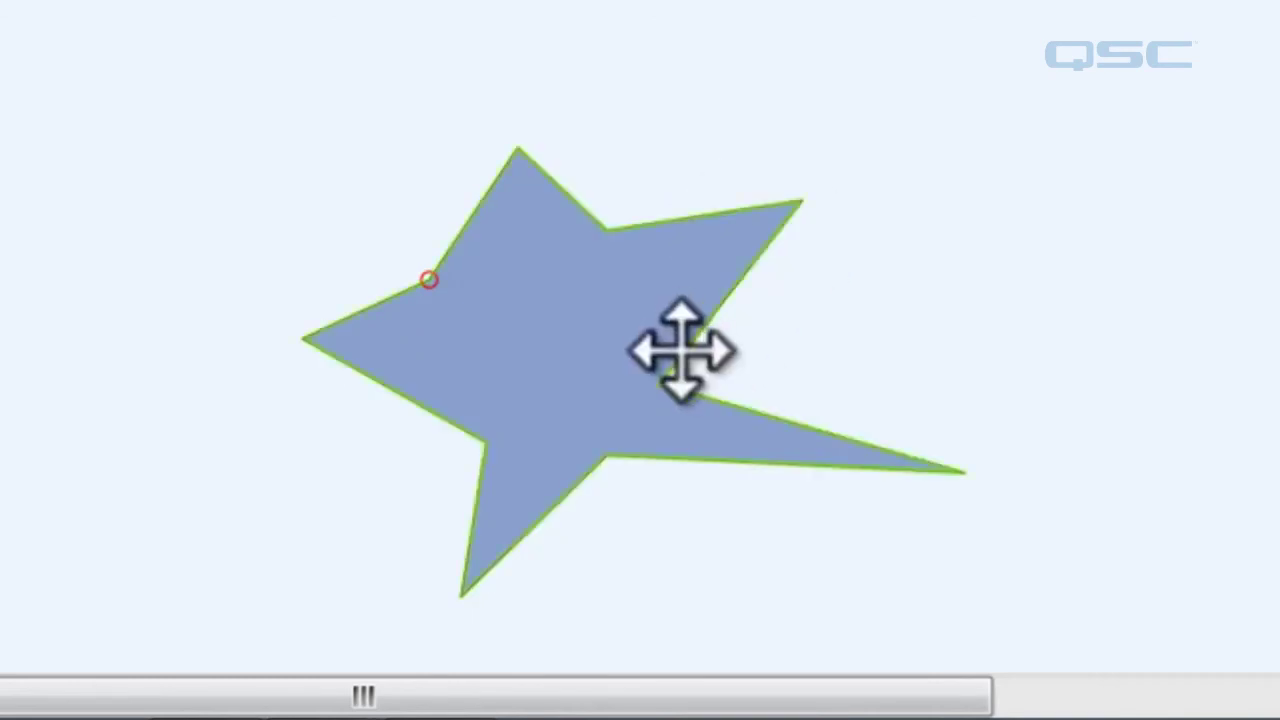
pyautogui.moveTo(690, 390)
pyautogui.mouseDown()
pyautogui.moveTo(660, 384)
pyautogui.moveTo(737, 329)
pyautogui.mouseUp()
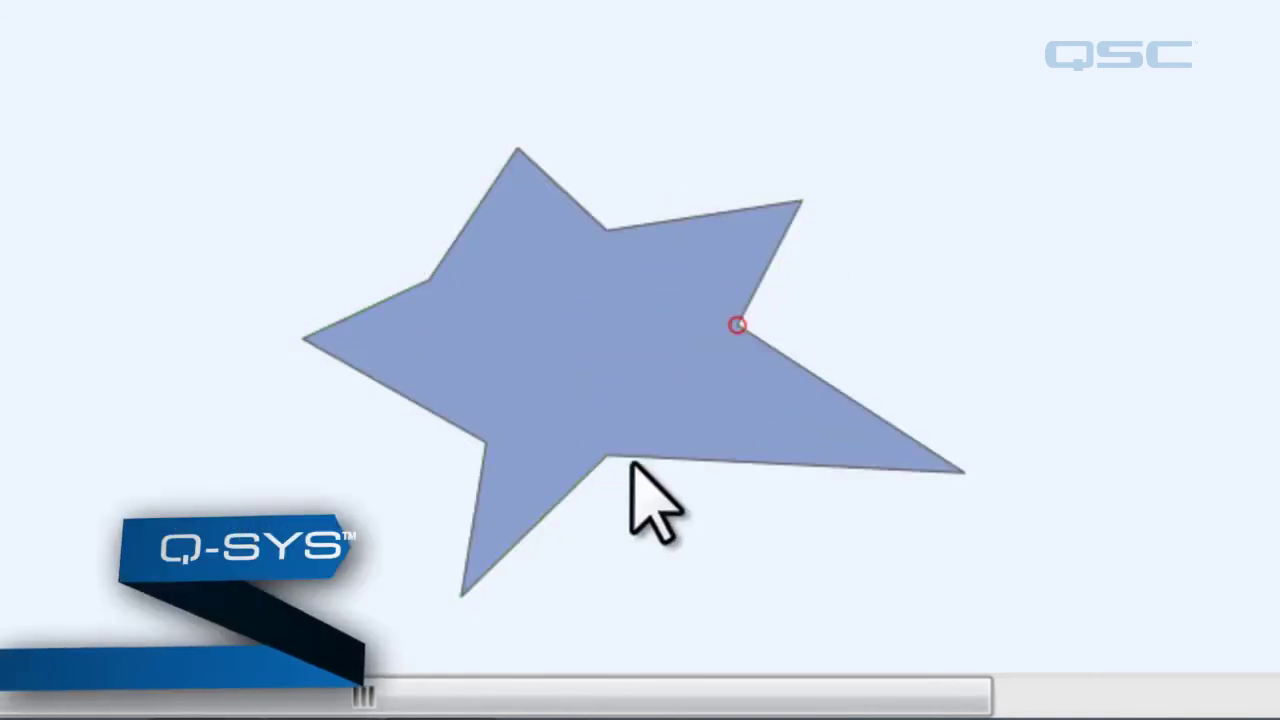